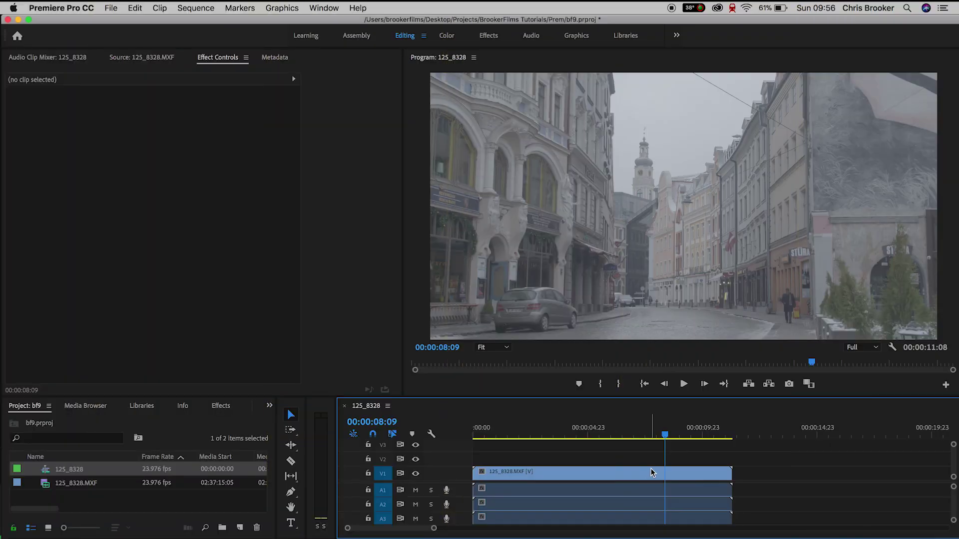
Step: Create a new Adjustment Layer with the default video settings
click(651, 469)
click(639, 460)
click(211, 488)
click(221, 497)
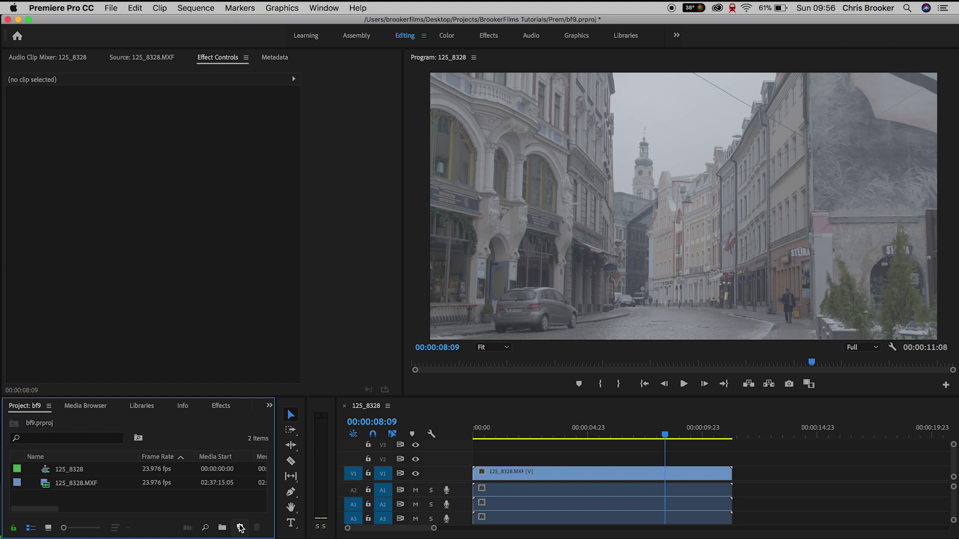
click(240, 528)
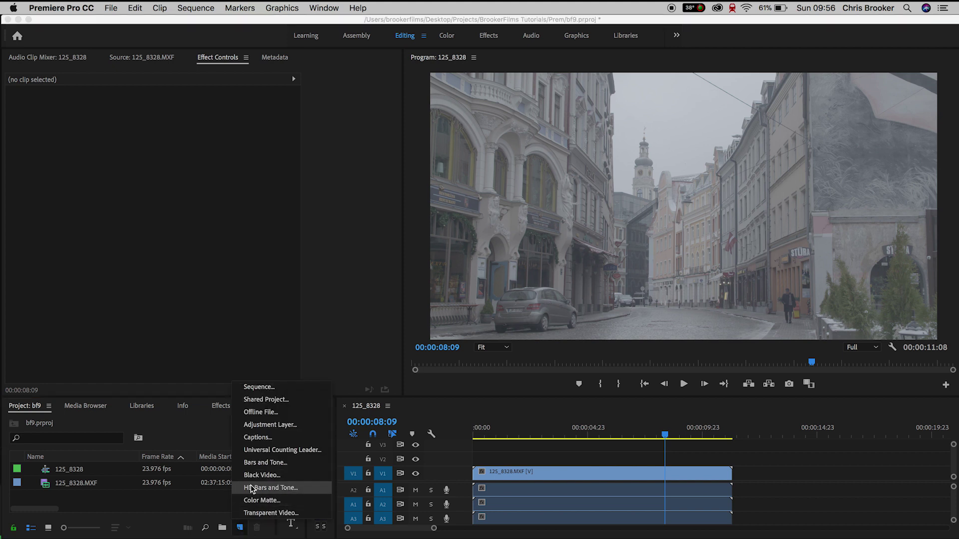
click(267, 426)
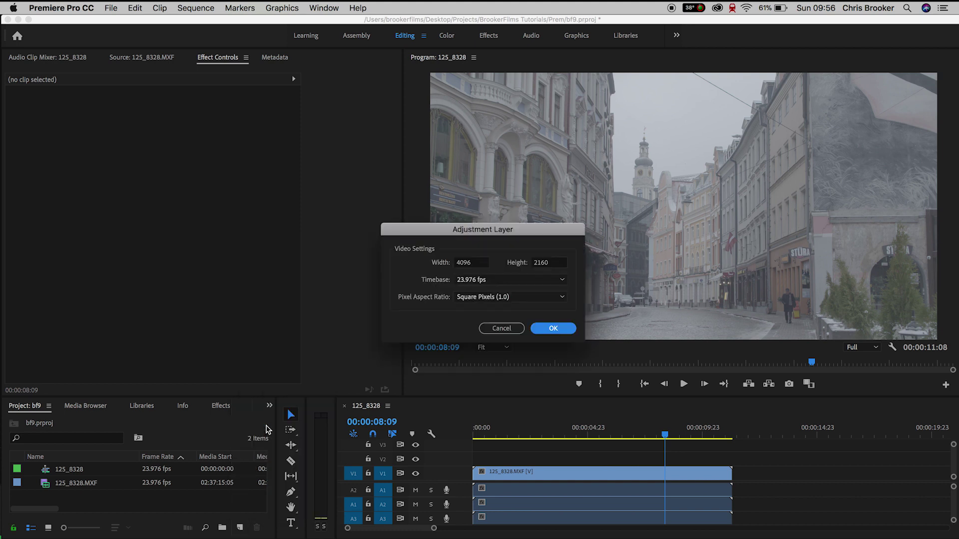
key(Return)
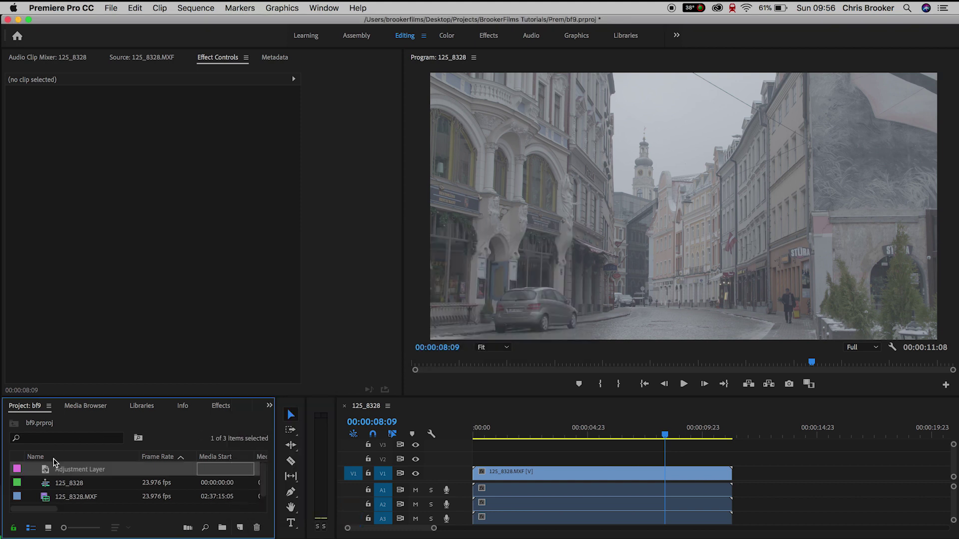
Step: Place the adjustment layer on V2 at 00:00 and trim it to the street clip's end
drag(49, 472, 471, 465)
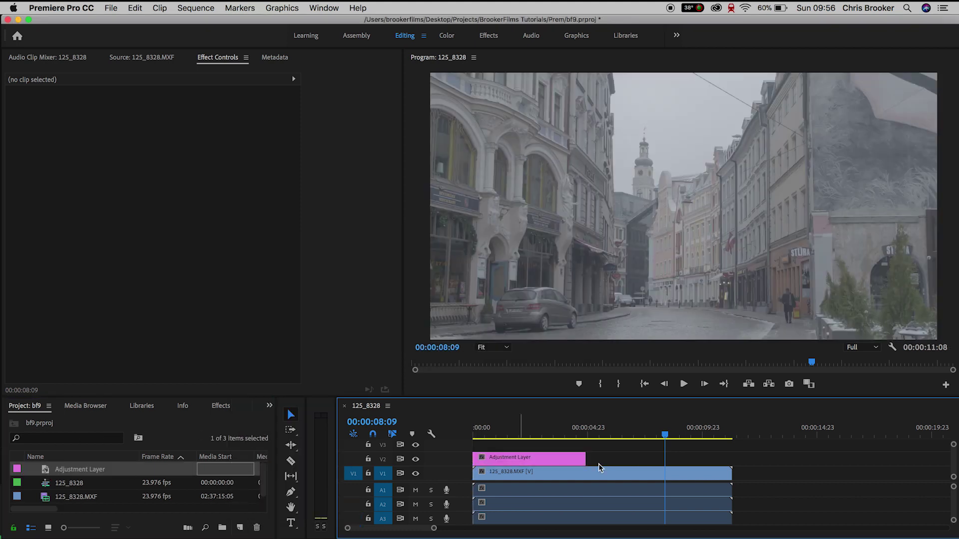
drag(586, 459, 732, 460)
click(704, 459)
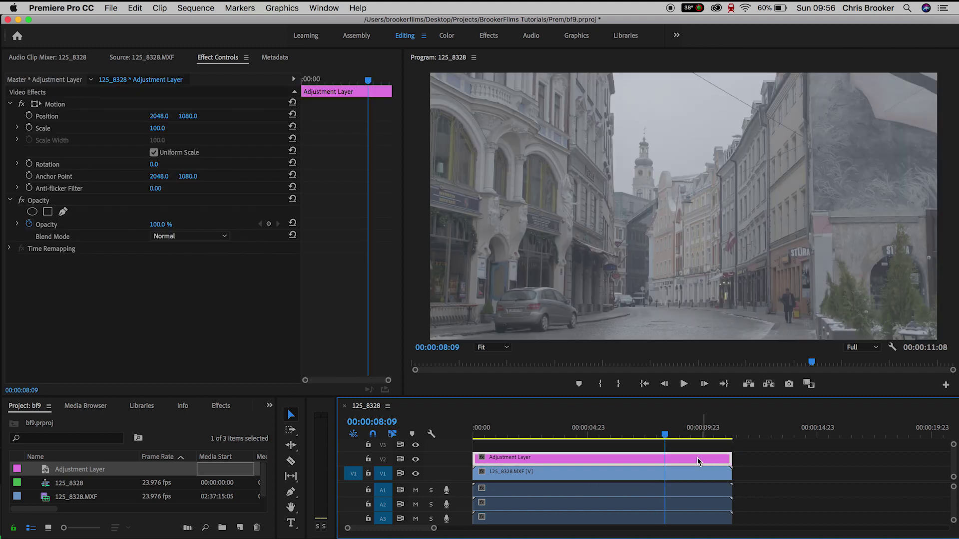
Step: Find Lumetri Color with a 'lum' search and apply it to the adjustment layer
click(230, 408)
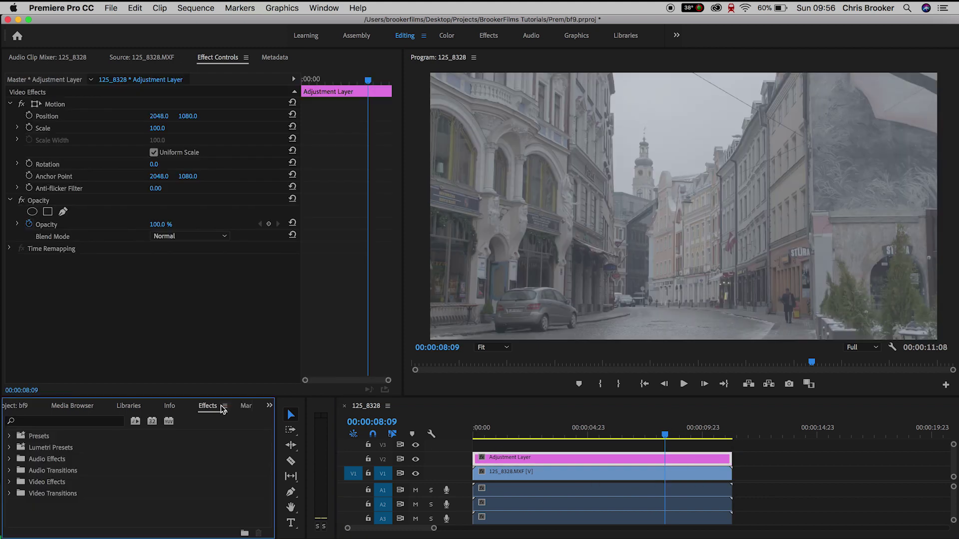
click(88, 427)
text(lumetr)
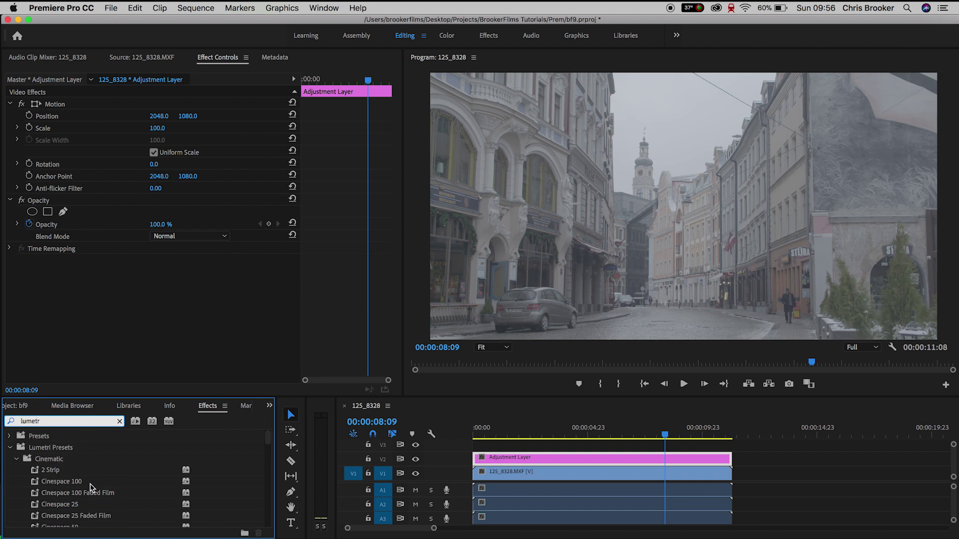
scroll(89, 484, down, 10)
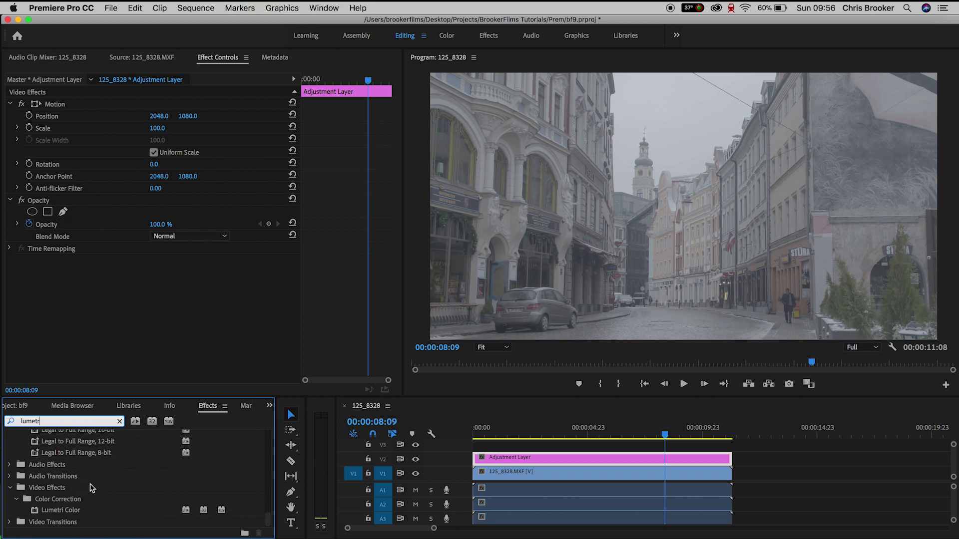
drag(64, 510, 536, 461)
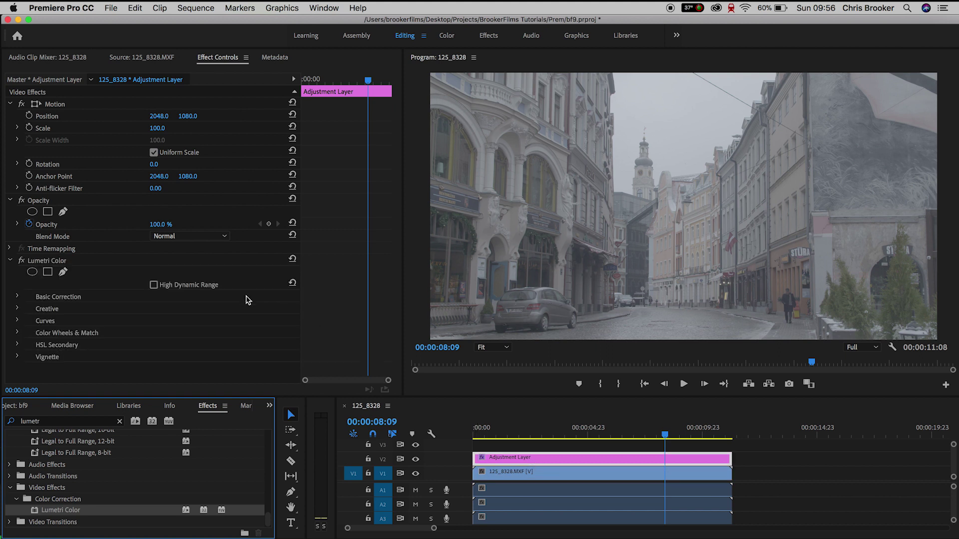
Step: Under Basic Correction, try the ALEXA_Default, both AlexaV3_K1S1 and AMIRA_Default input LUTs
click(18, 298)
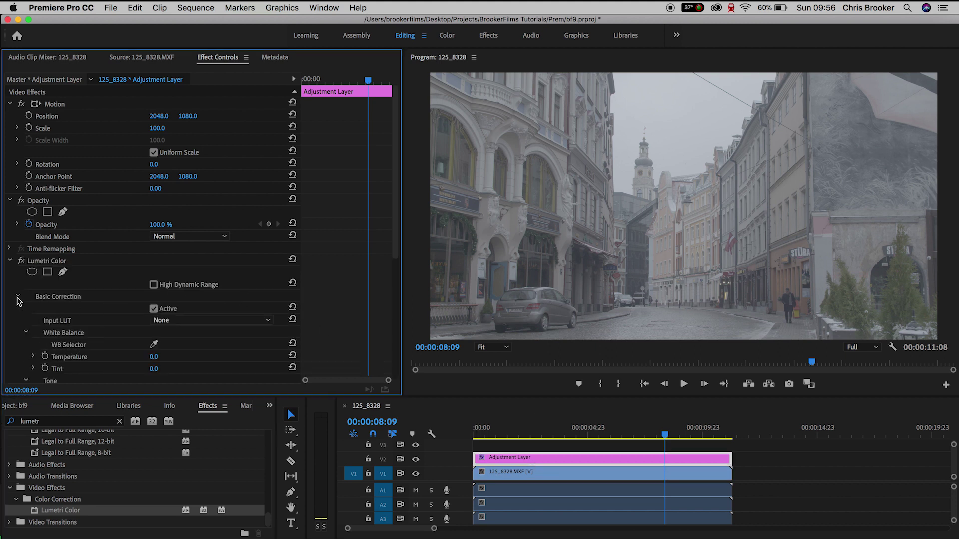
scroll(17, 301, down, 3)
scroll(17, 301, down, 2)
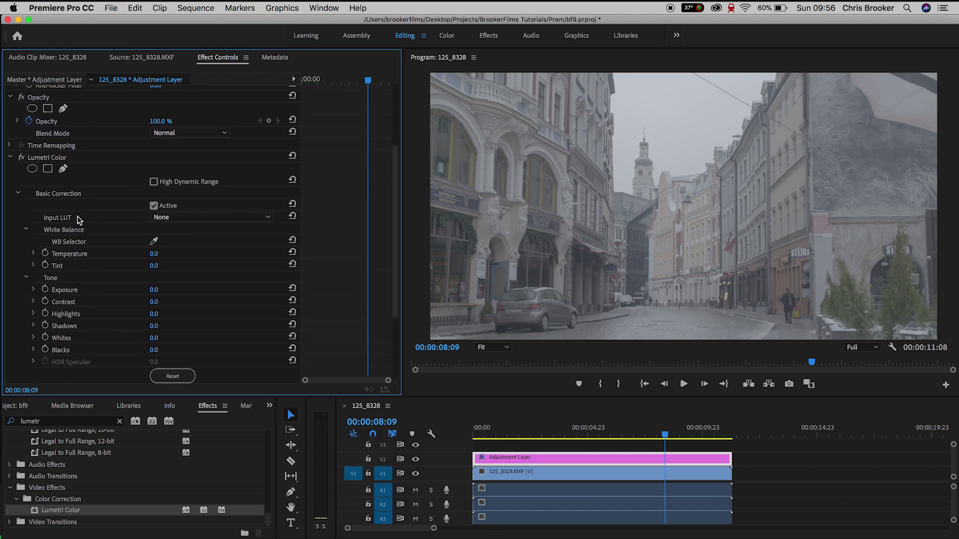
click(182, 218)
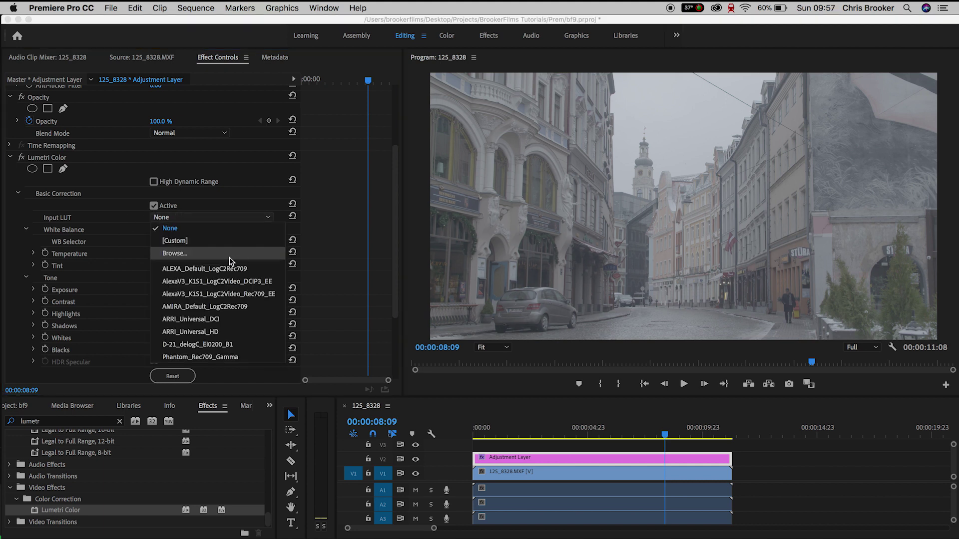
click(233, 270)
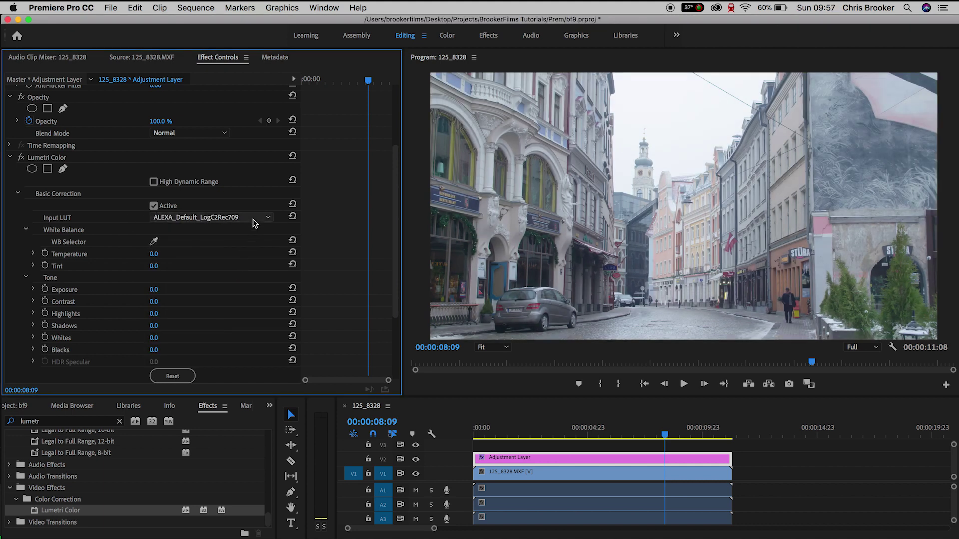
click(253, 218)
click(212, 281)
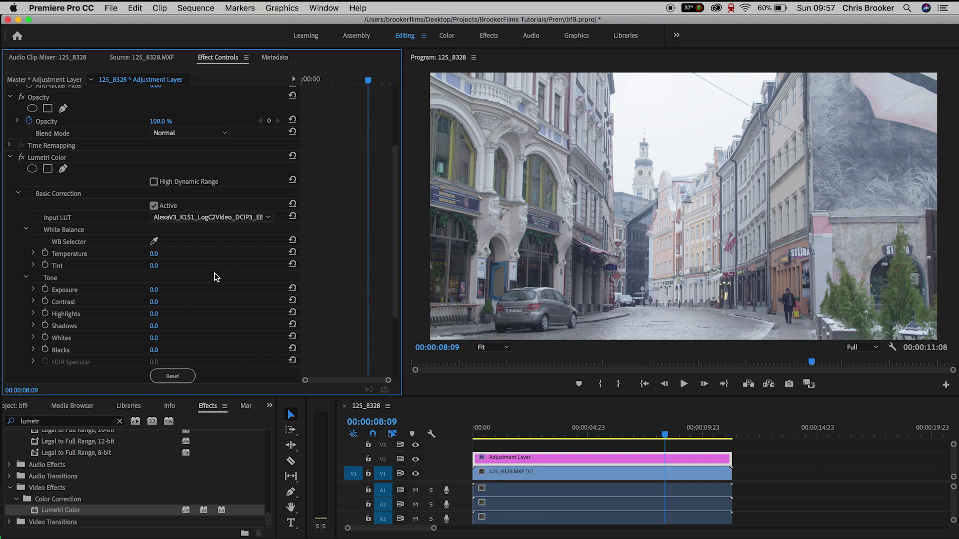
click(235, 219)
click(221, 300)
click(253, 218)
click(228, 306)
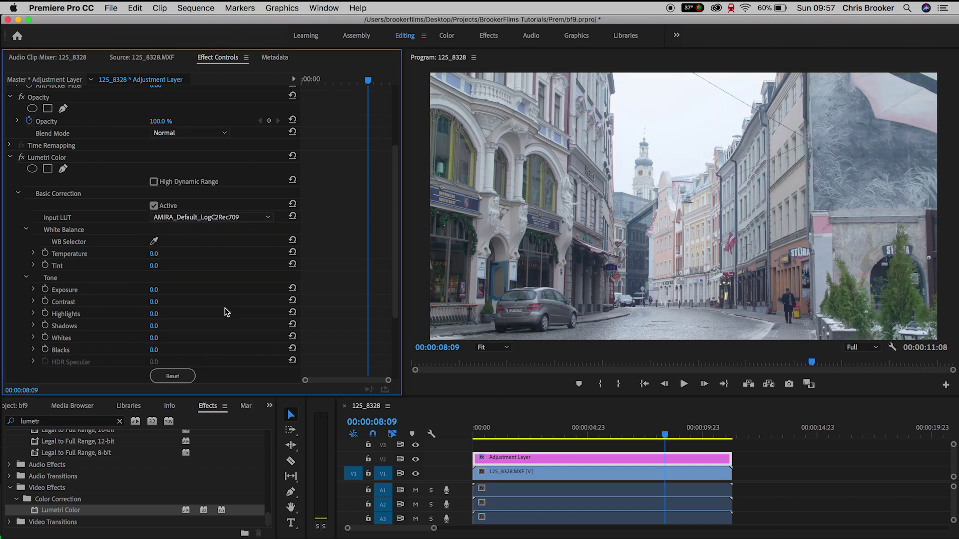
Step: Try ARRI_Universal_DCI, ARRI_Universal_HD and D-21_delogC, then settle on the Phantom_Rec709_Gamma LUT
click(252, 219)
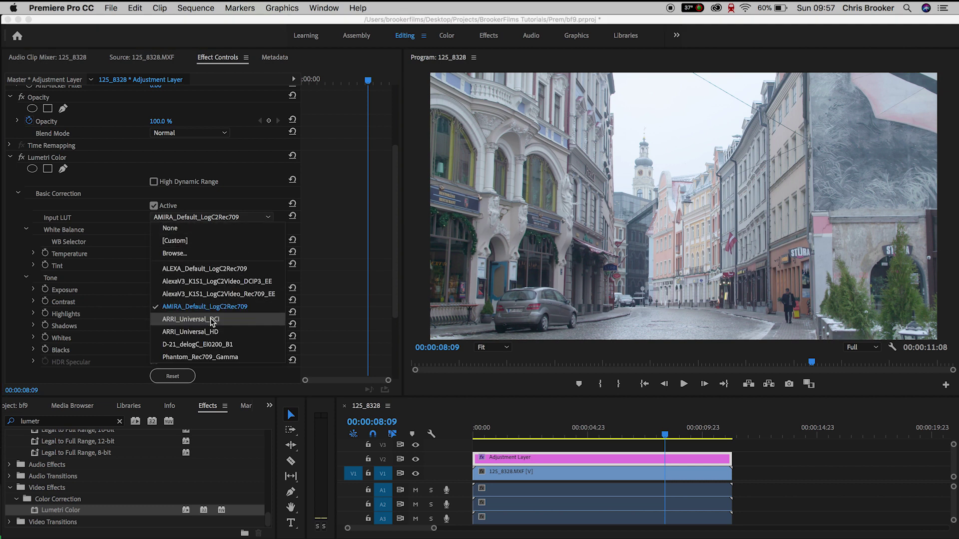
click(210, 320)
click(245, 215)
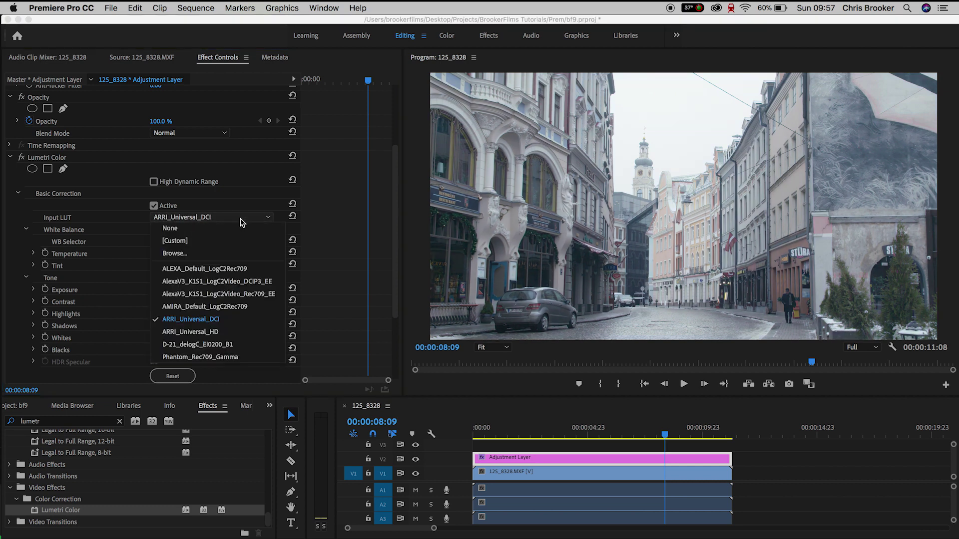
click(205, 333)
click(228, 220)
click(204, 335)
click(235, 219)
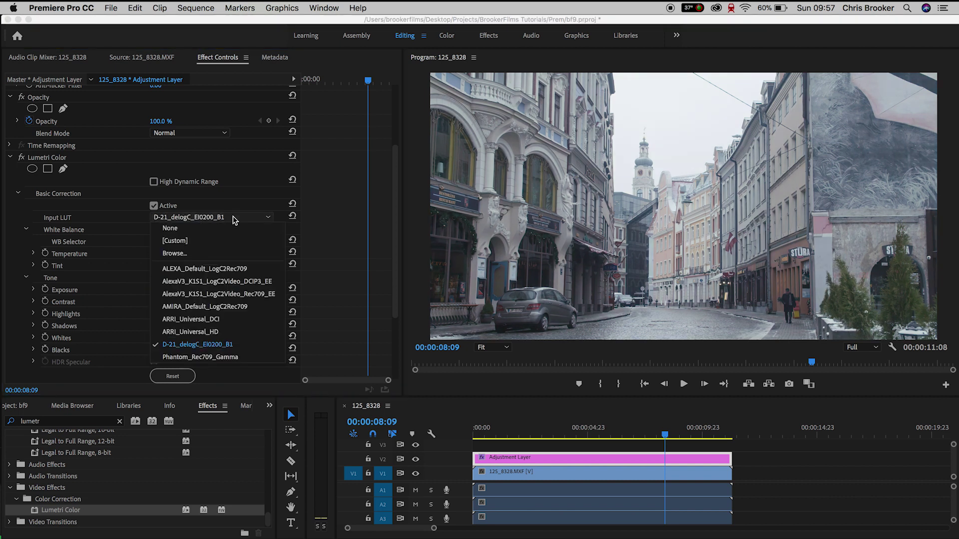
click(210, 355)
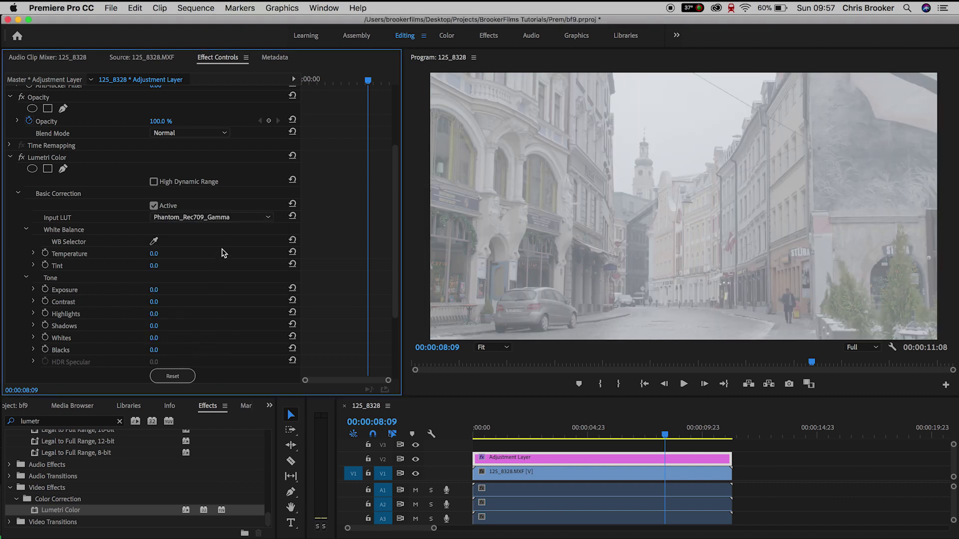
click(236, 218)
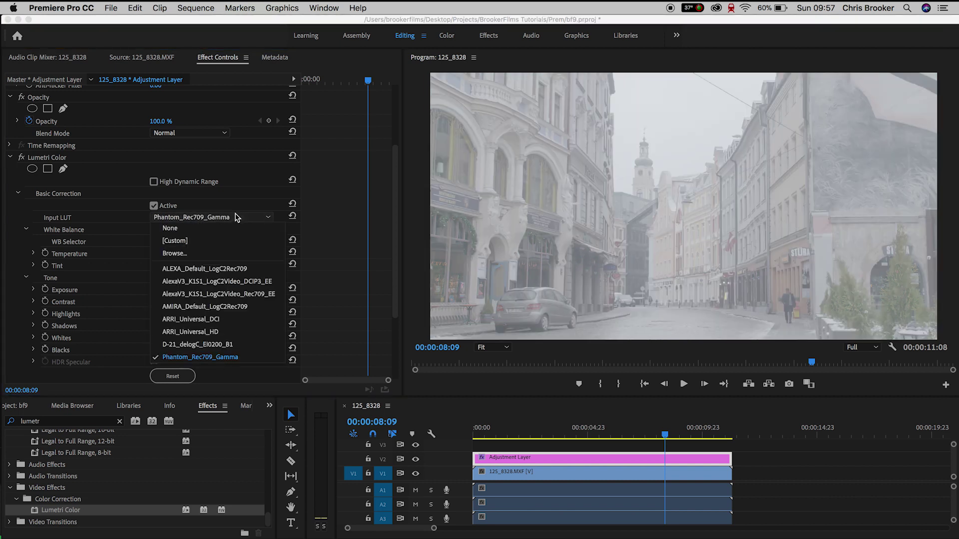
Step: Load Heulandite - Log.cube from disk as the Input LUT and collapse Lumetri Color
click(214, 253)
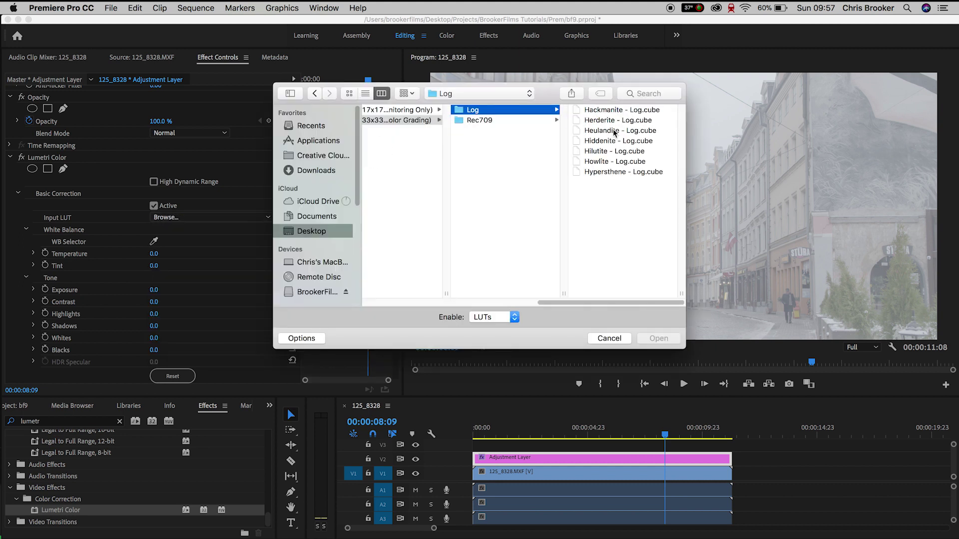
double_click(612, 129)
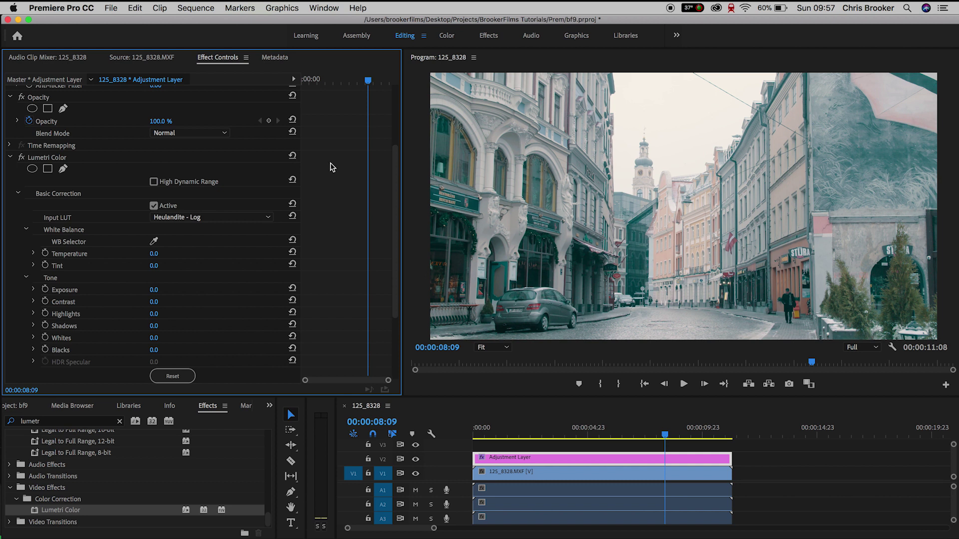
click(10, 157)
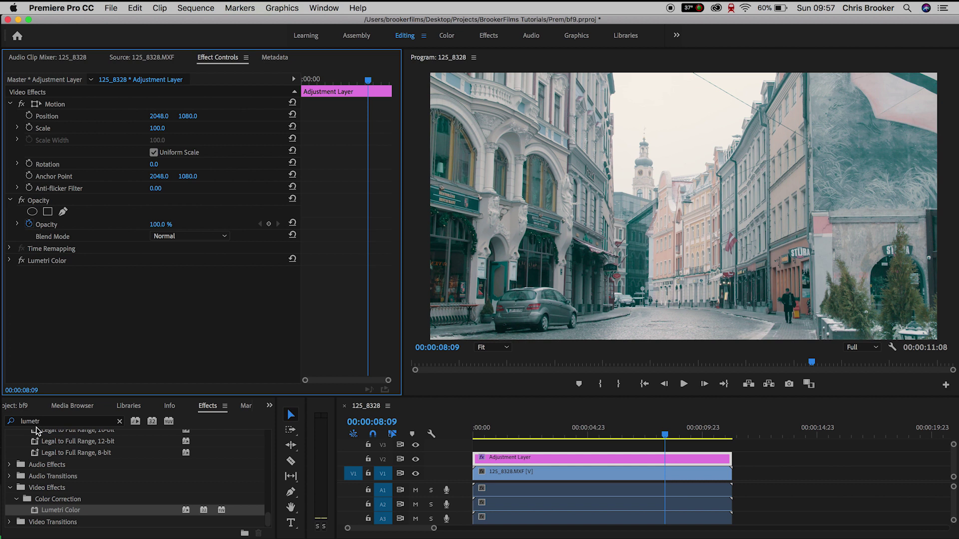
Step: Add Levels to the adjustment layer with RGB Gamma 90, ordered before Lumetri Color
double_click(53, 422)
text(lev)
drag(45, 502, 93, 257)
scroll(94, 257, down, 3)
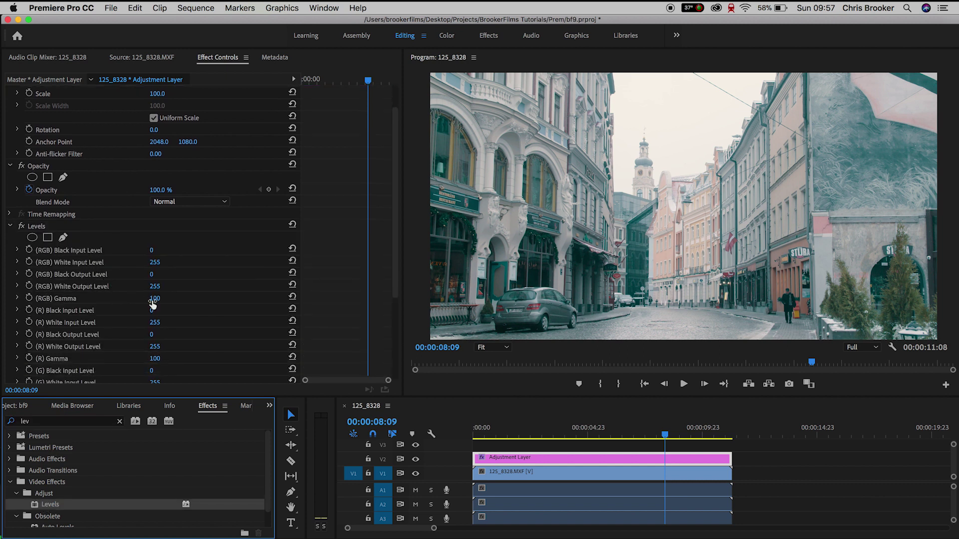
click(152, 303)
mouse_move(152, 298)
mouse_down()
mouse_move(135, 298)
mouse_move(149, 298)
mouse_up()
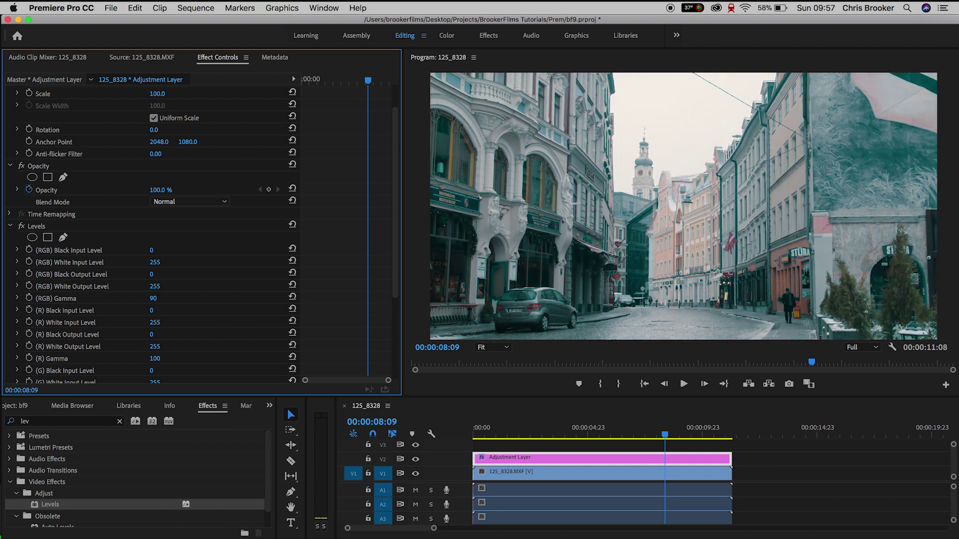
click(10, 227)
mouse_move(38, 260)
mouse_down()
mouse_move(39, 279)
mouse_move(50, 259)
mouse_up()
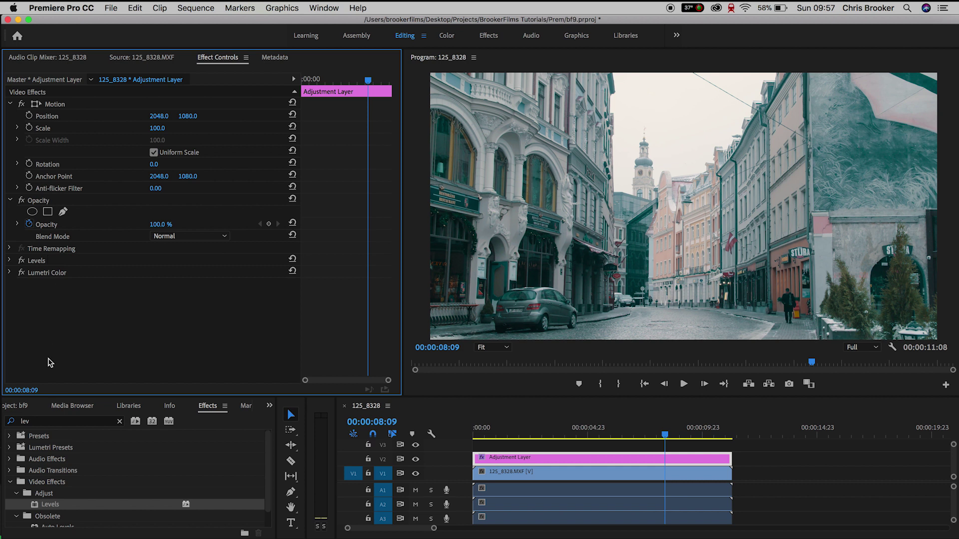
click(62, 425)
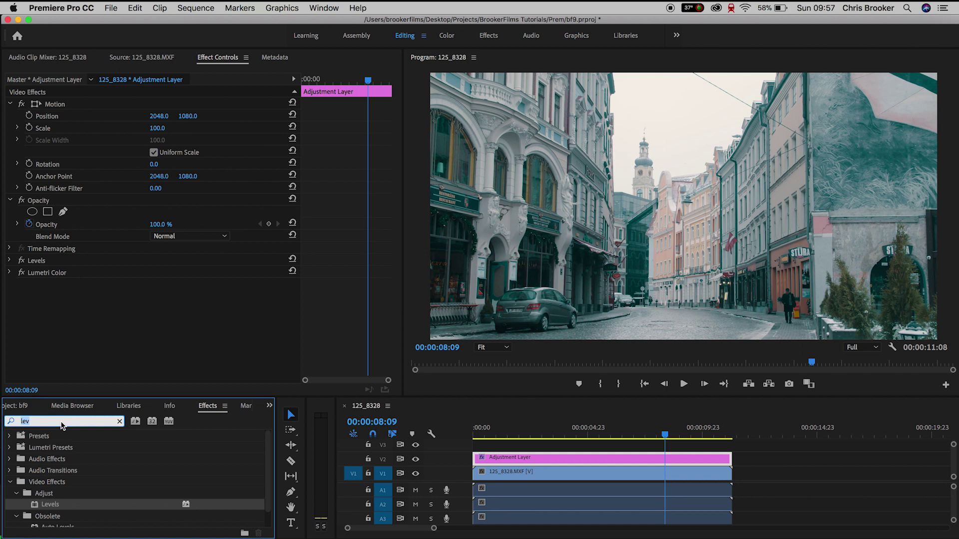
Step: Add Fast Color Corrector to the adjustment layer and raise its Saturation to 146
text(fast)
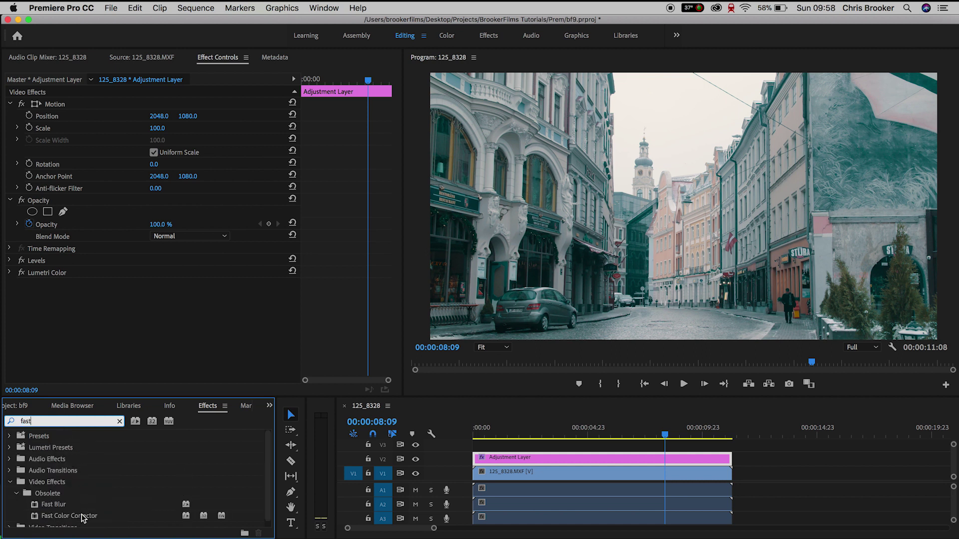
drag(85, 516, 89, 252)
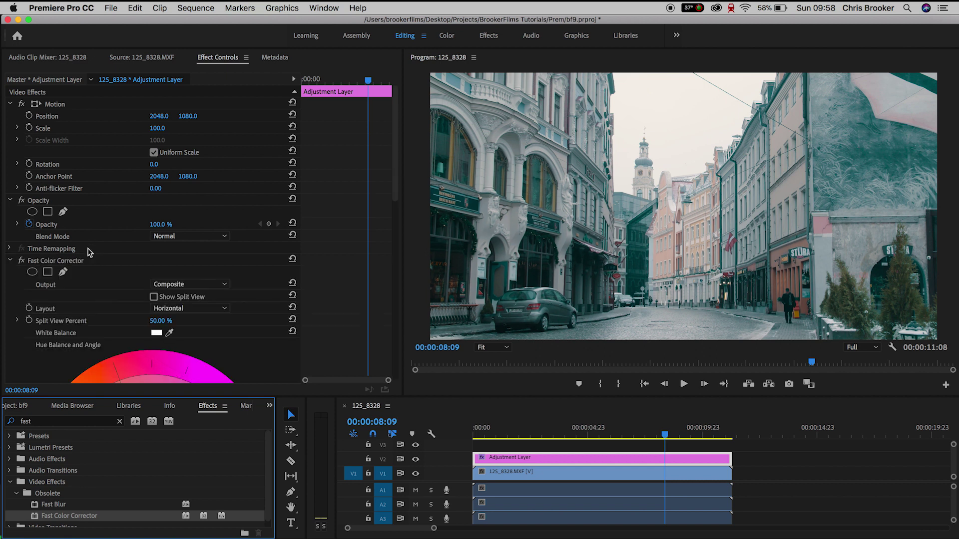
scroll(88, 252, down, 5)
scroll(89, 252, down, 3)
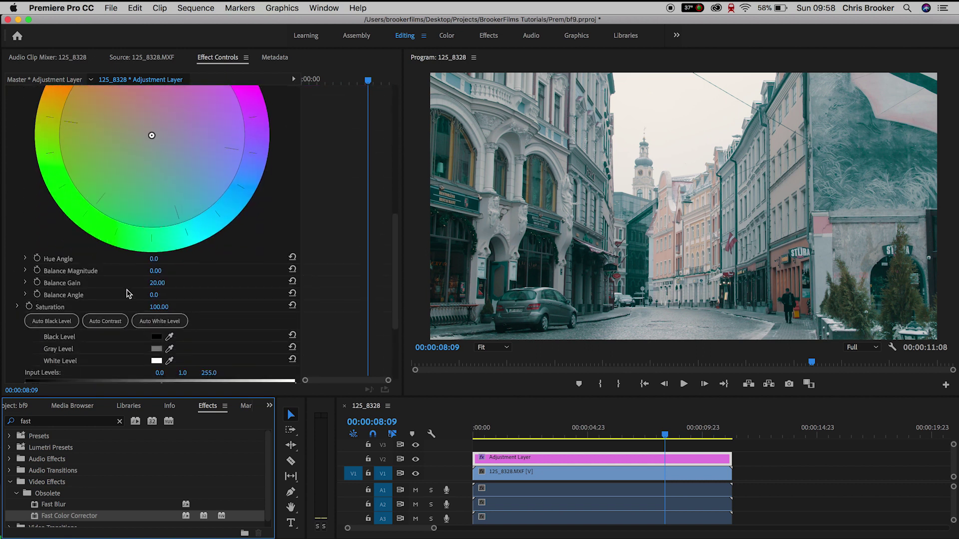
click(155, 307)
text(200)
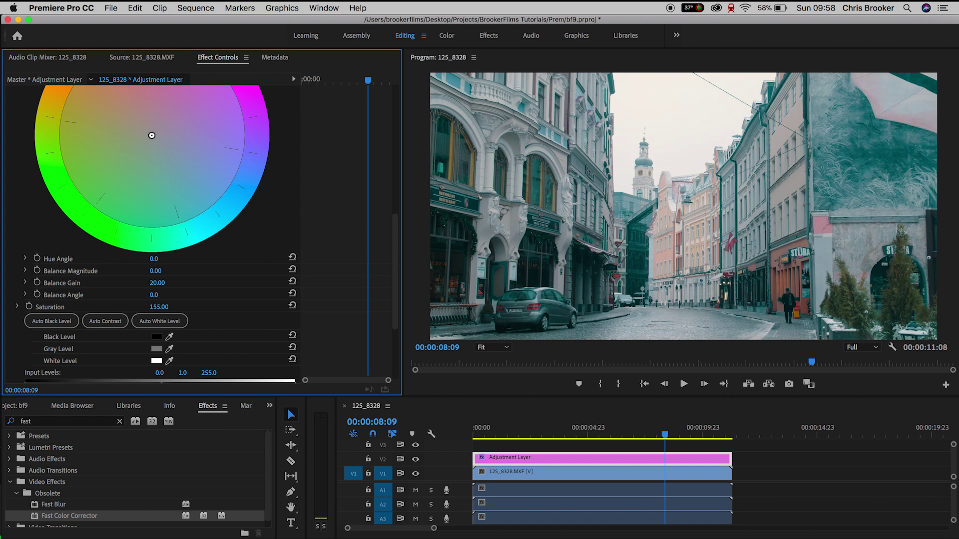
key(Return)
Step: Shift the balance wheel to a -148° Balance Angle, then collapse Fast Color Corrector
scroll(241, 304, up, 1)
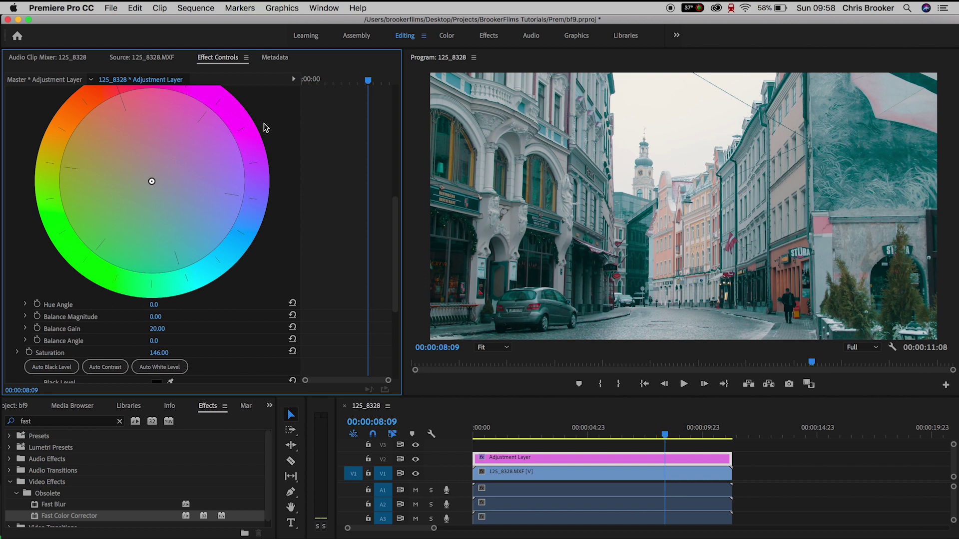
drag(148, 172, 148, 181)
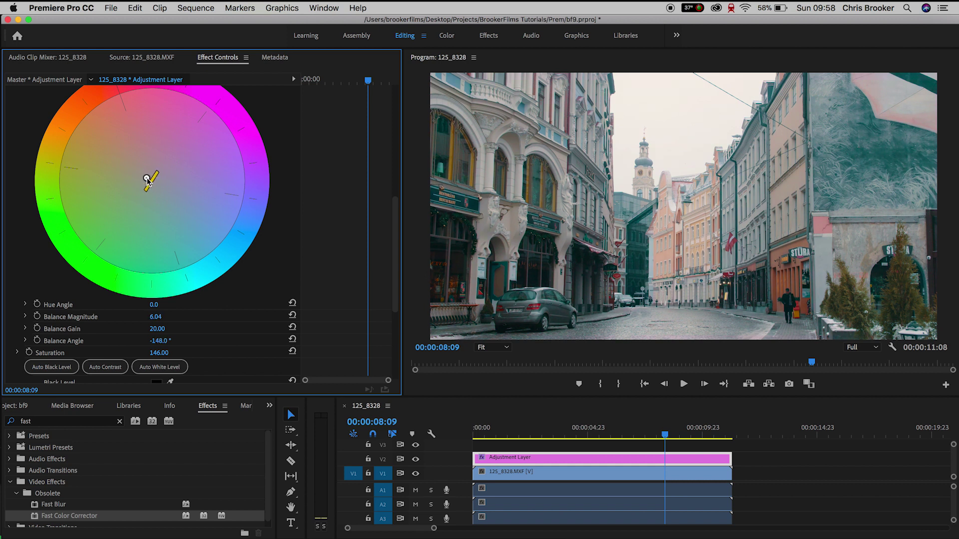
scroll(147, 180, up, 5)
scroll(147, 180, up, 1)
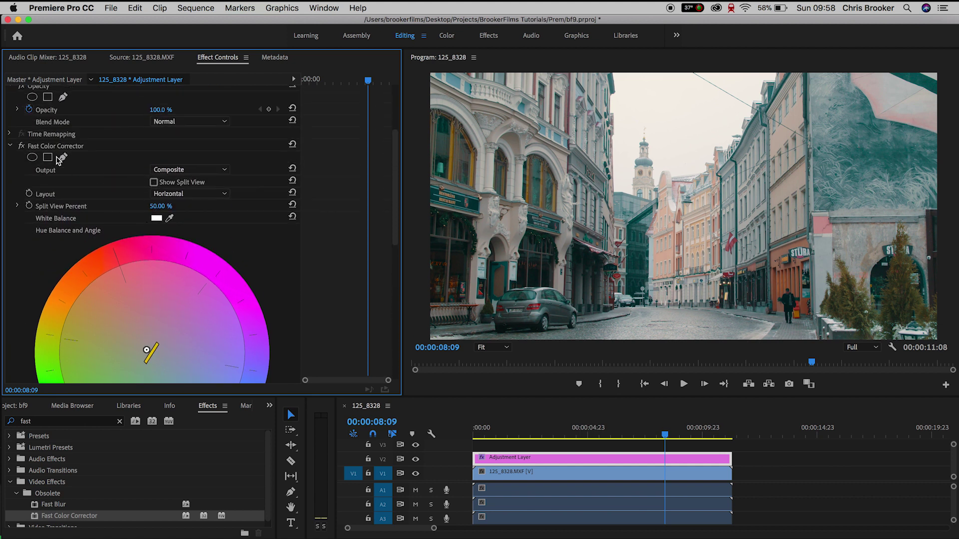
click(11, 146)
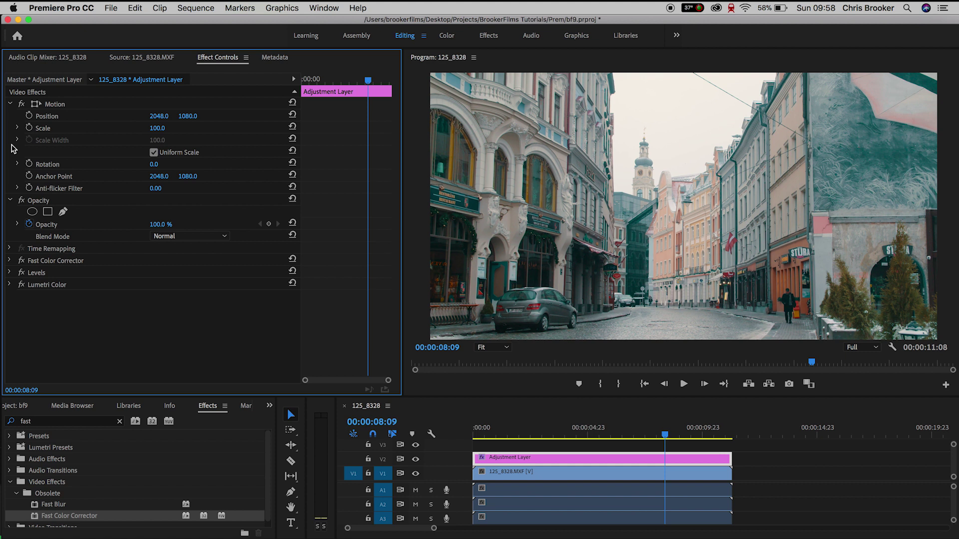
click(416, 459)
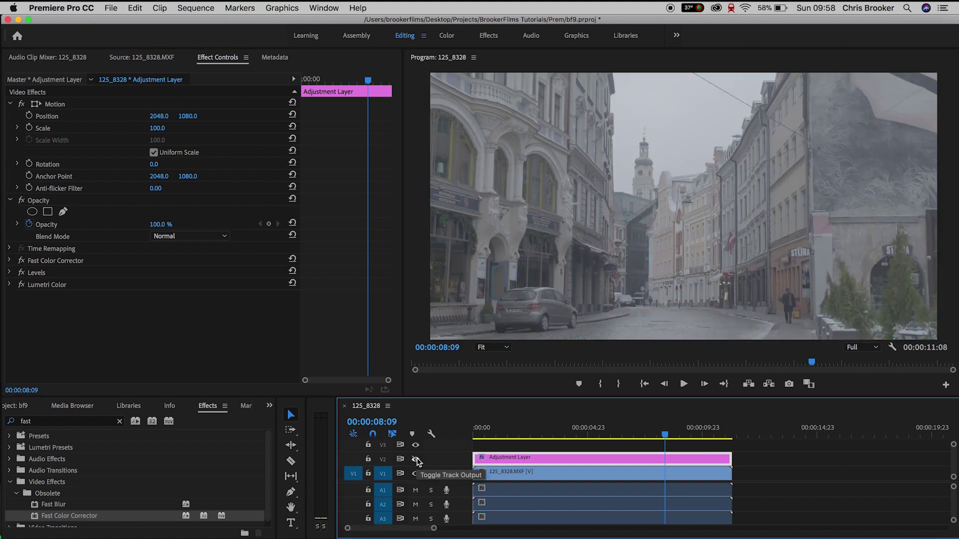
click(416, 460)
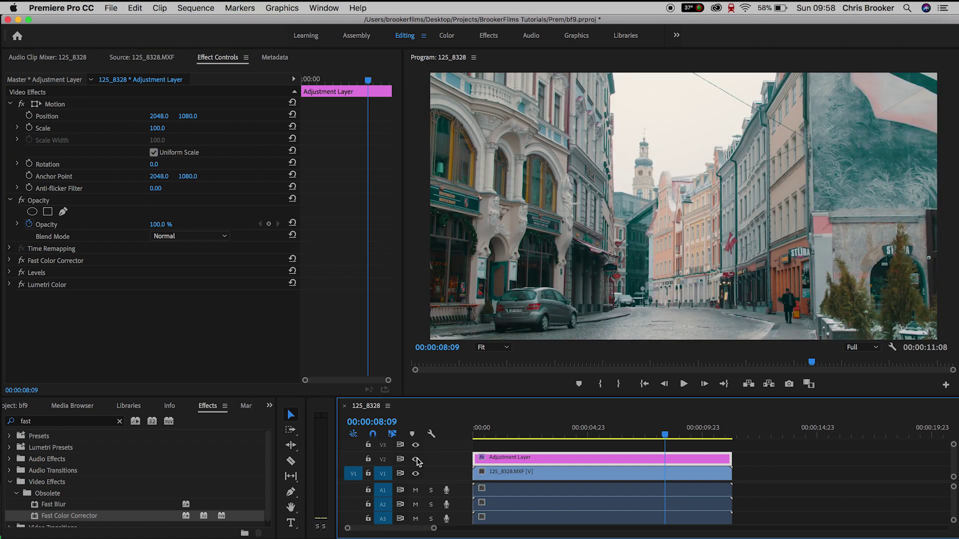
Step: Search 'curv' and add RGB Curves to the adjustment layer
click(55, 423)
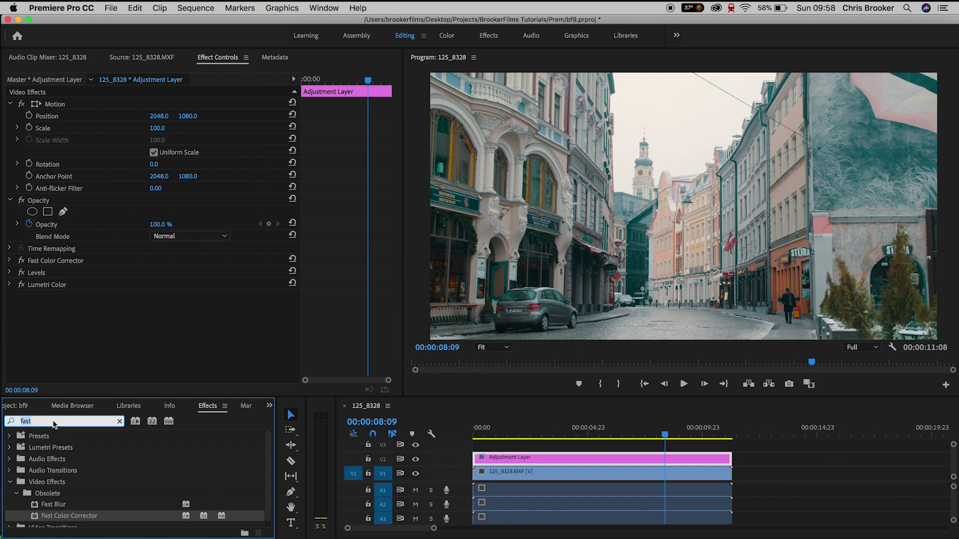
text(curv)
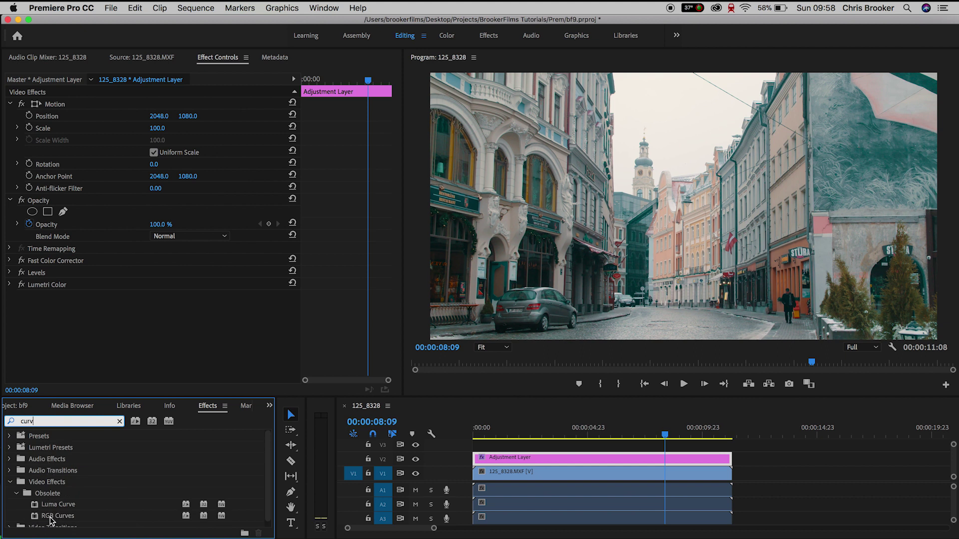
drag(51, 516, 114, 258)
scroll(115, 258, down, 5)
scroll(115, 258, down, 1)
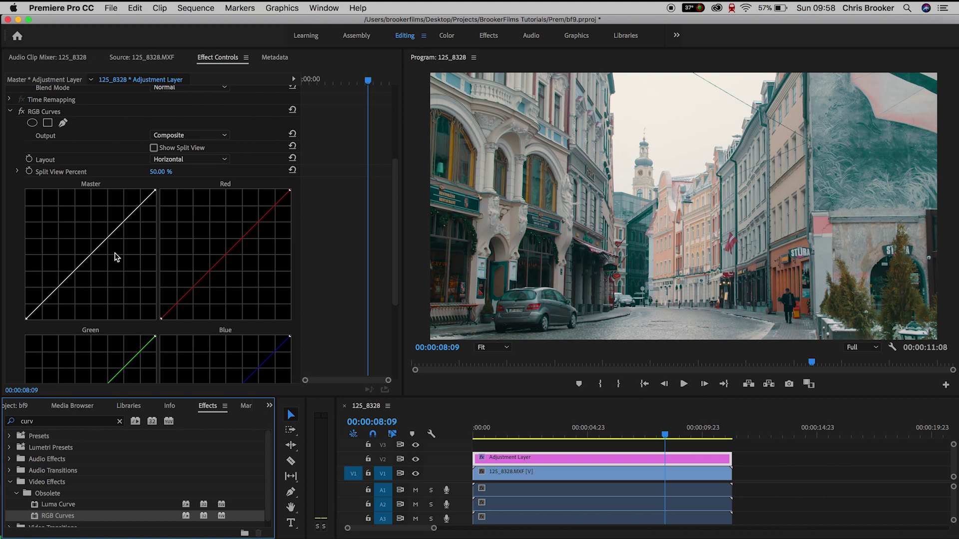
Step: Raise the highlights, lower the midtones and deepen the shadows for an S-shaped Master curve
drag(152, 191, 152, 192)
click(92, 243)
drag(92, 243, 100, 245)
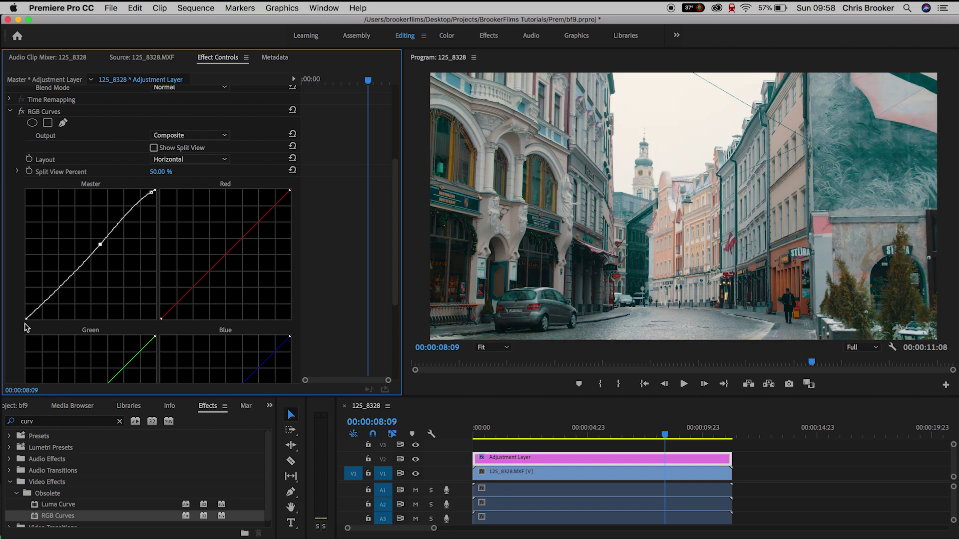
drag(27, 317, 34, 315)
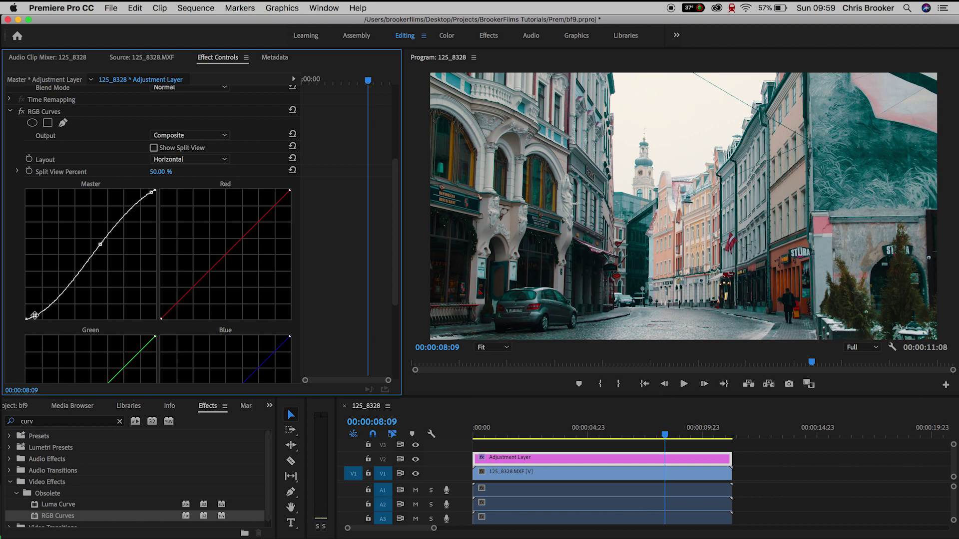
scroll(223, 165, down, 5)
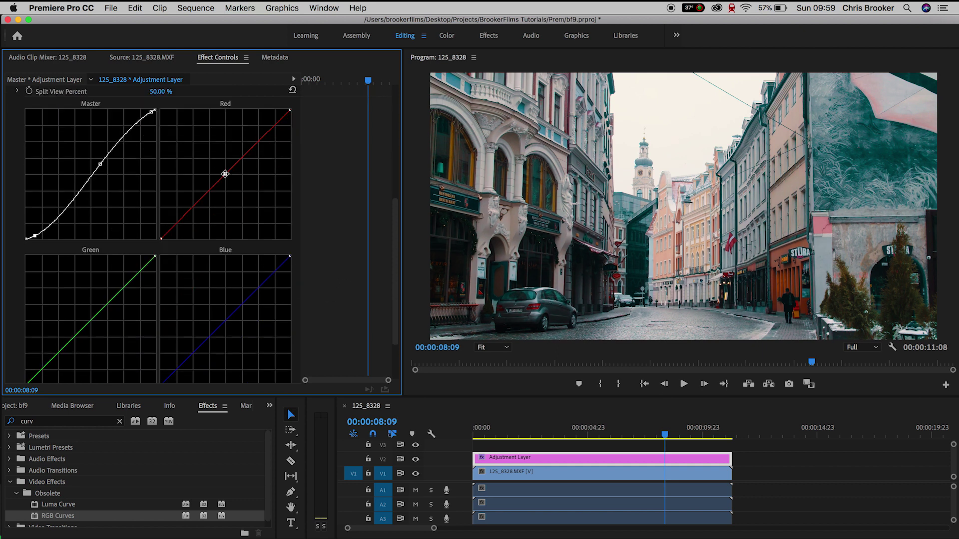
Step: Add midpoint anchors on the Red, Green and Blue curves, leaving each a straight line
mouse_move(224, 174)
mouse_down()
mouse_move(236, 180)
mouse_move(226, 173)
mouse_up()
click(90, 321)
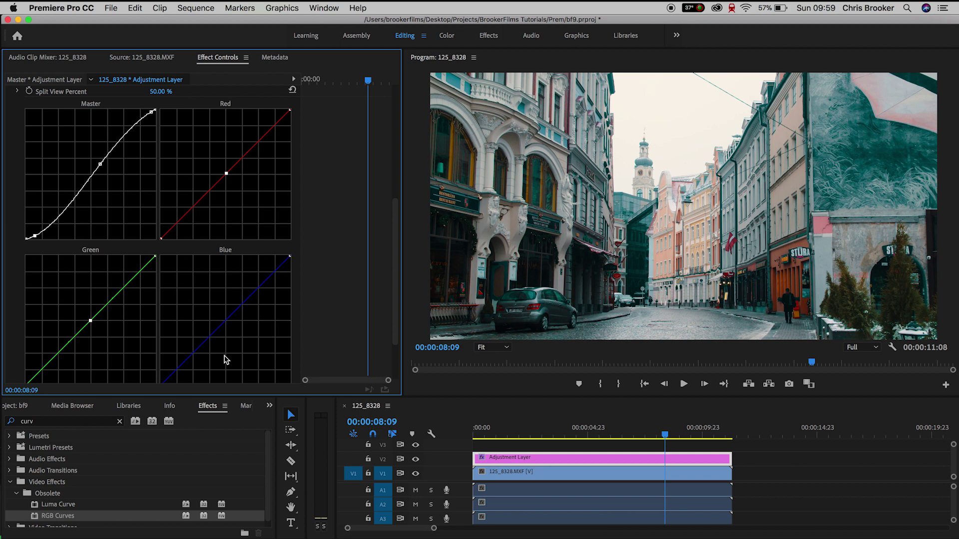
click(226, 321)
scroll(228, 261, down, 10)
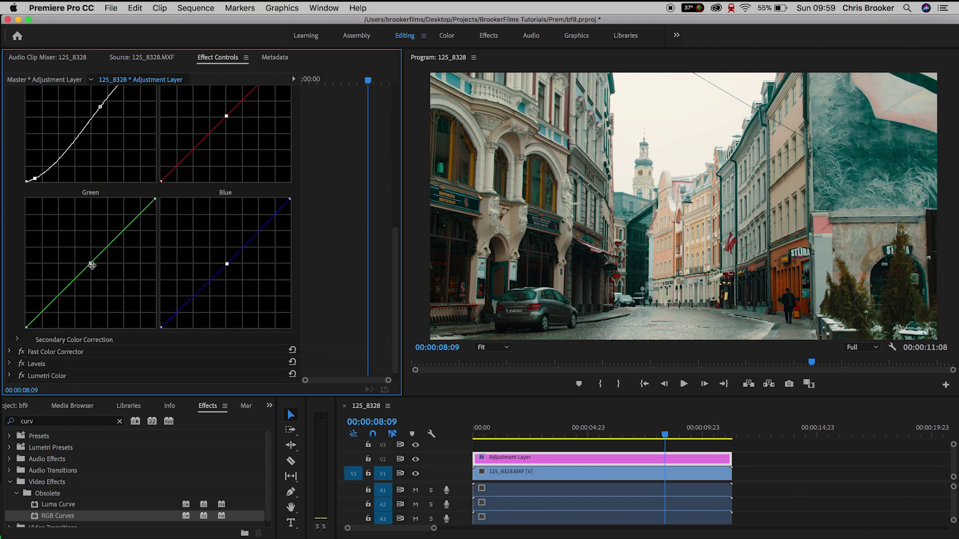
mouse_move(92, 265)
mouse_down()
mouse_move(105, 256)
mouse_move(90, 263)
mouse_up()
scroll(307, 273, down, 5)
Step: Collapse RGB Curves and play back the graded footage to review it
click(10, 103)
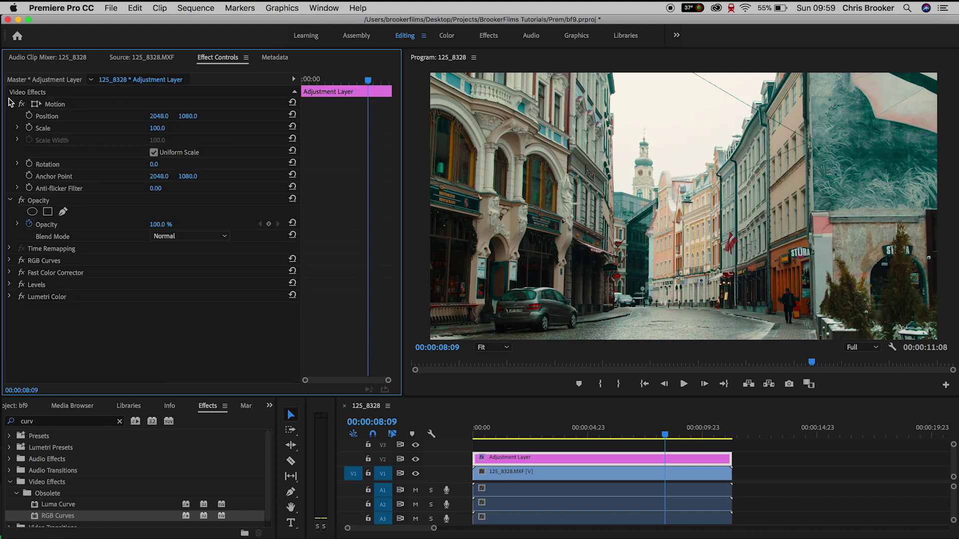
click(683, 384)
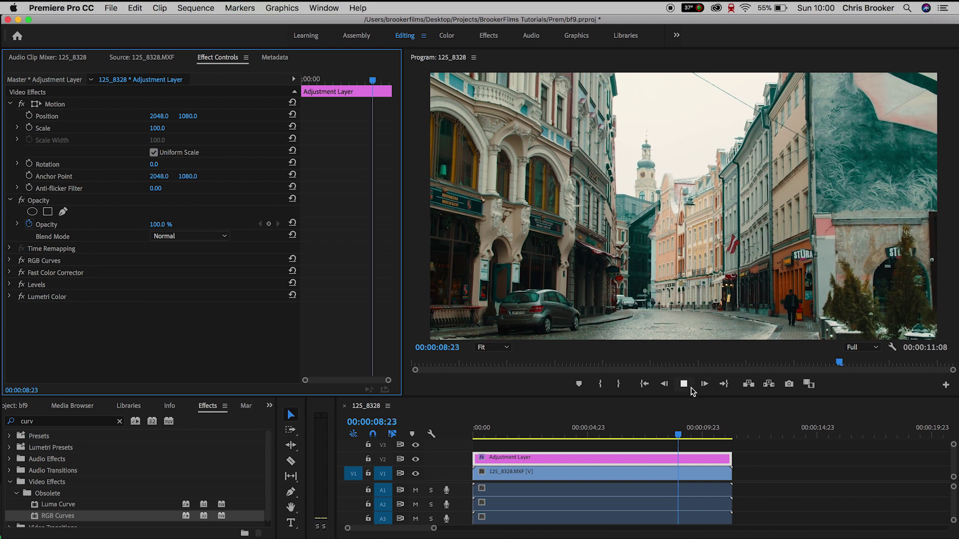
click(684, 384)
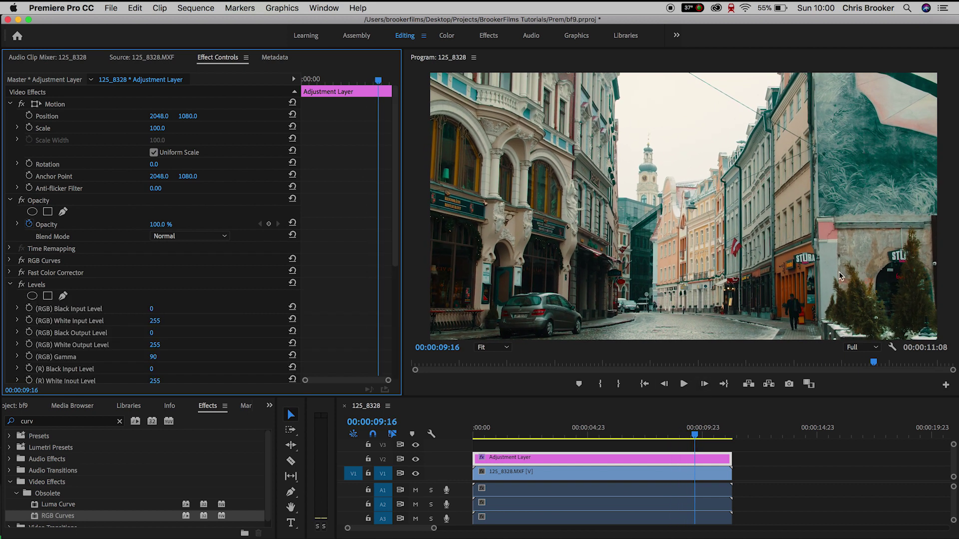
Step: Lower the Levels (G) Gamma below 100 to give the image a pinker tint
scroll(345, 279, down, 5)
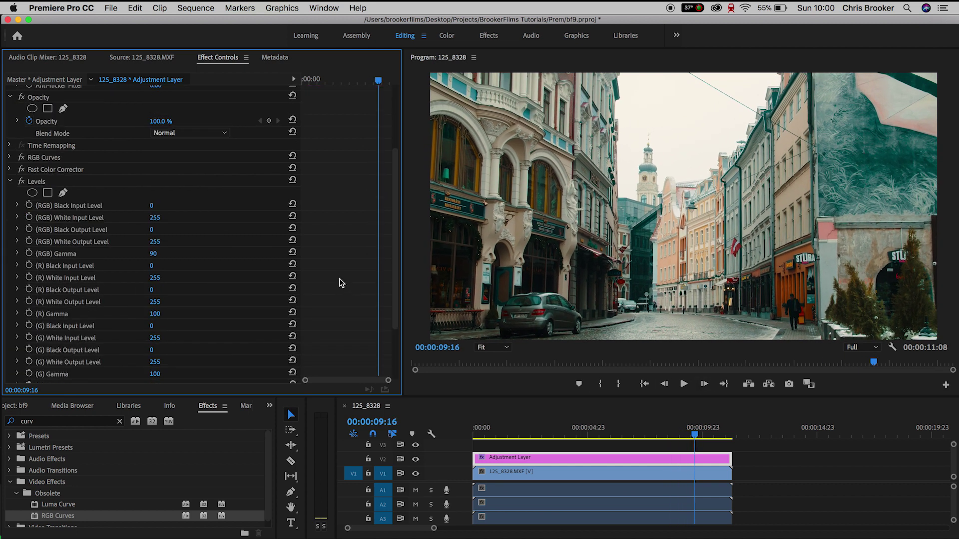
scroll(222, 327, down, 1)
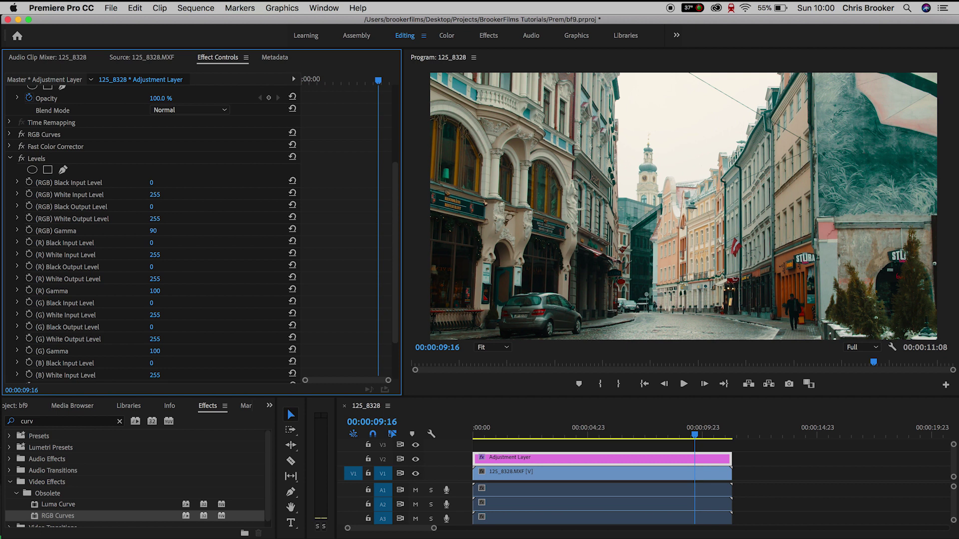
drag(154, 351, 148, 351)
scroll(239, 340, up, 3)
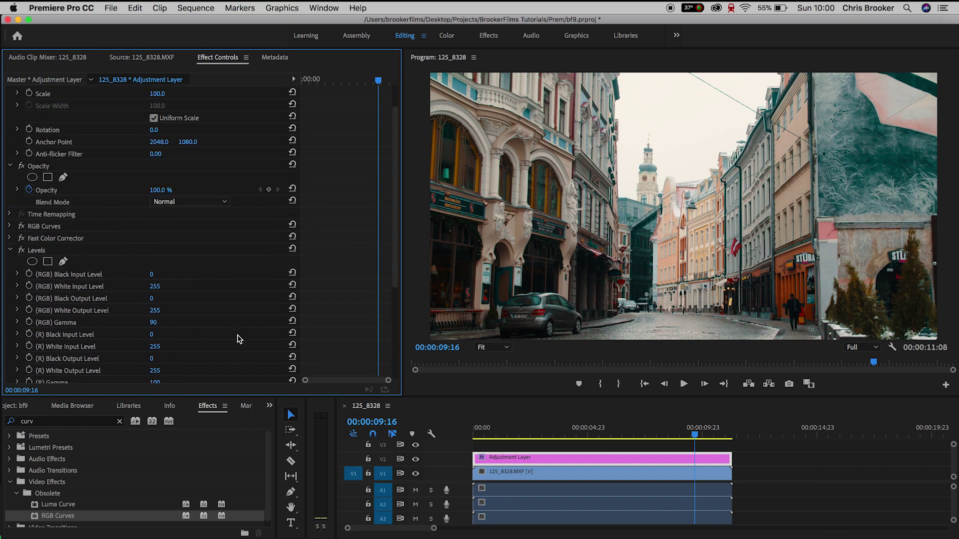
Step: Collapse Levels, zoom the timeline out and extend the adjustment layer well past the street clip
click(10, 250)
click(631, 436)
drag(631, 439, 699, 438)
click(796, 450)
key(minus)
key(minus)
key(minus)
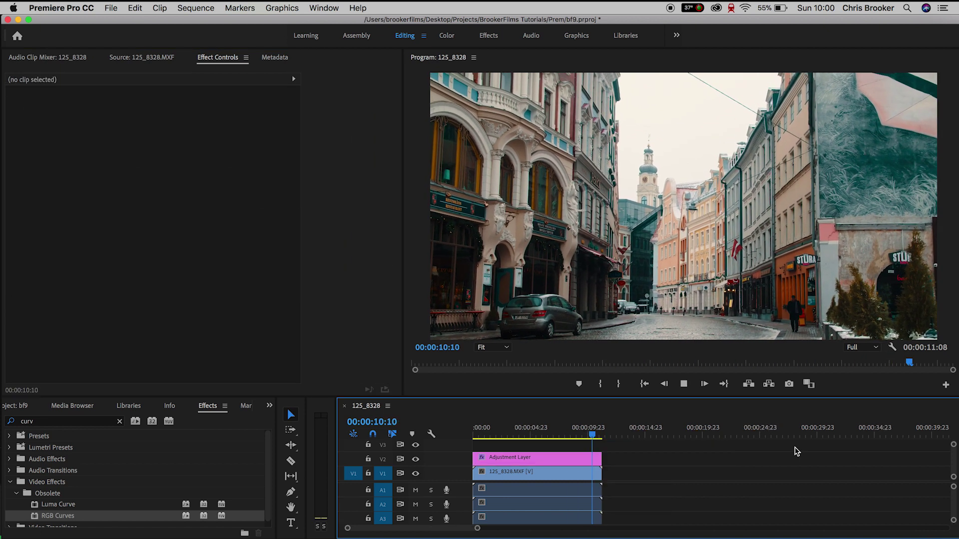
click(517, 434)
drag(517, 433, 745, 458)
Step: Import 125_8325.MXF from the Clip folder into the Project panel
key(shift+1)
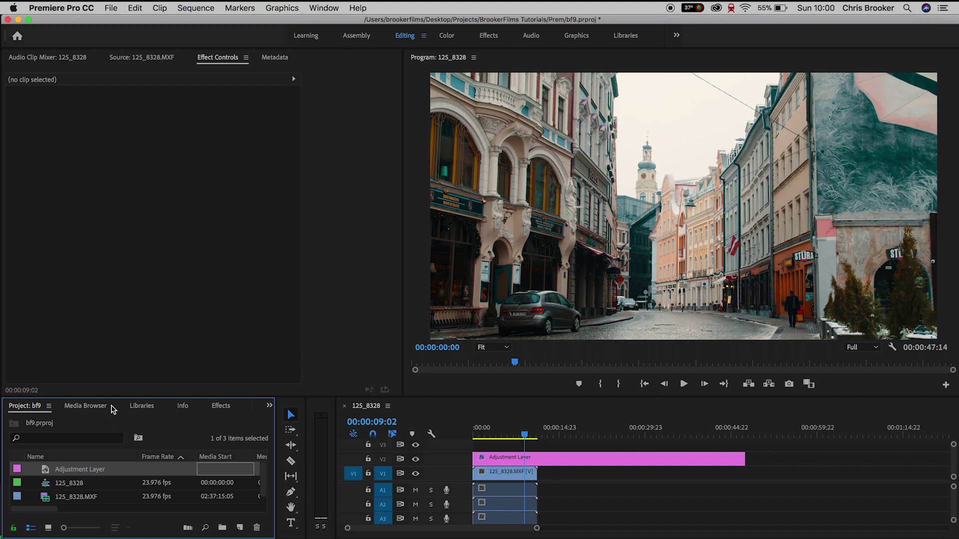
drag(112, 399, 128, 360)
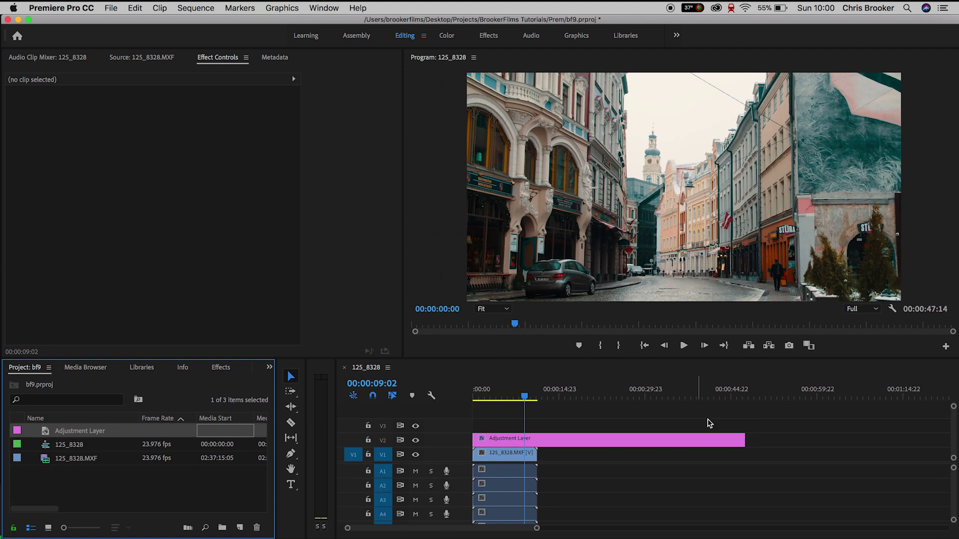
click(179, 529)
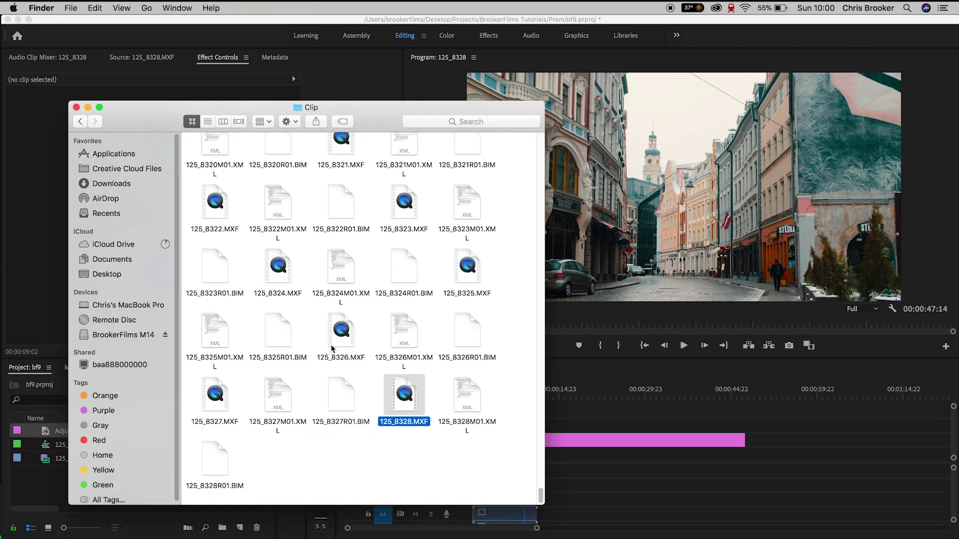
drag(462, 271, 50, 491)
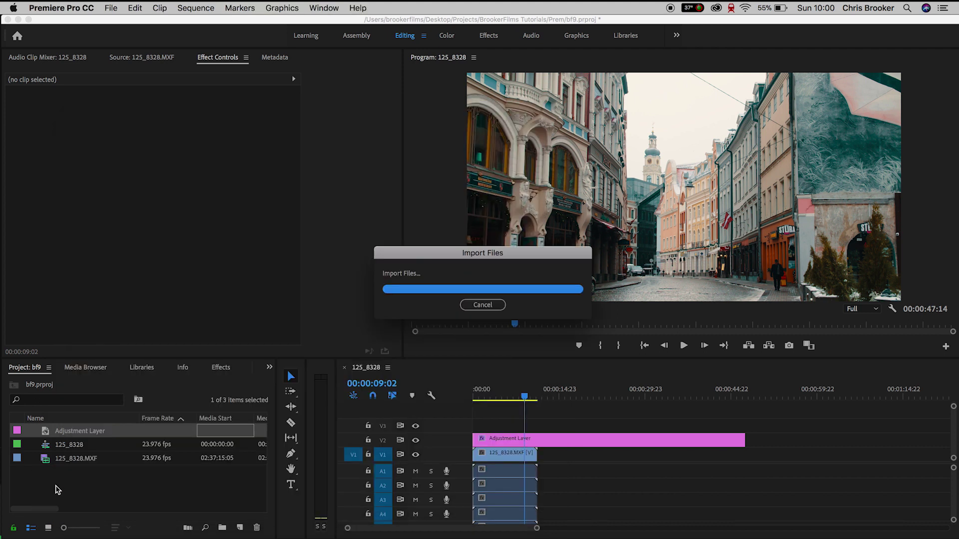
Step: Place 125_8325.MXF on V1 right after 125_8328.MXF and scrub through it to preview the grade
drag(135, 446, 553, 457)
click(553, 456)
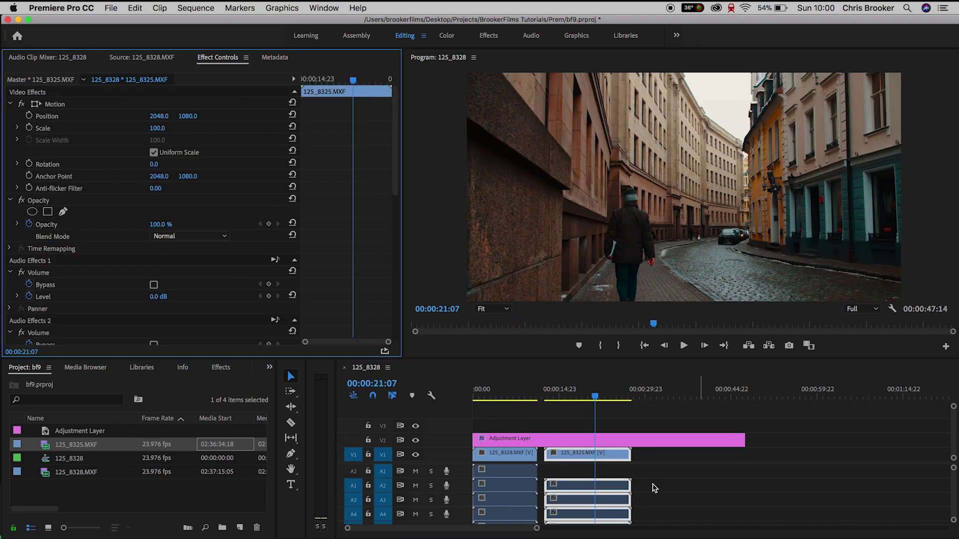
click(547, 395)
key(space)
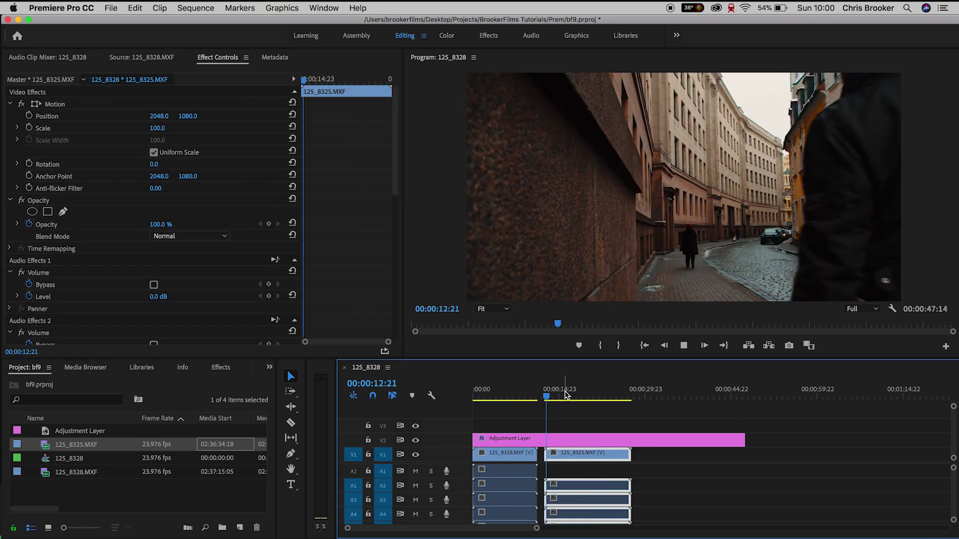
click(569, 395)
drag(579, 395, 595, 395)
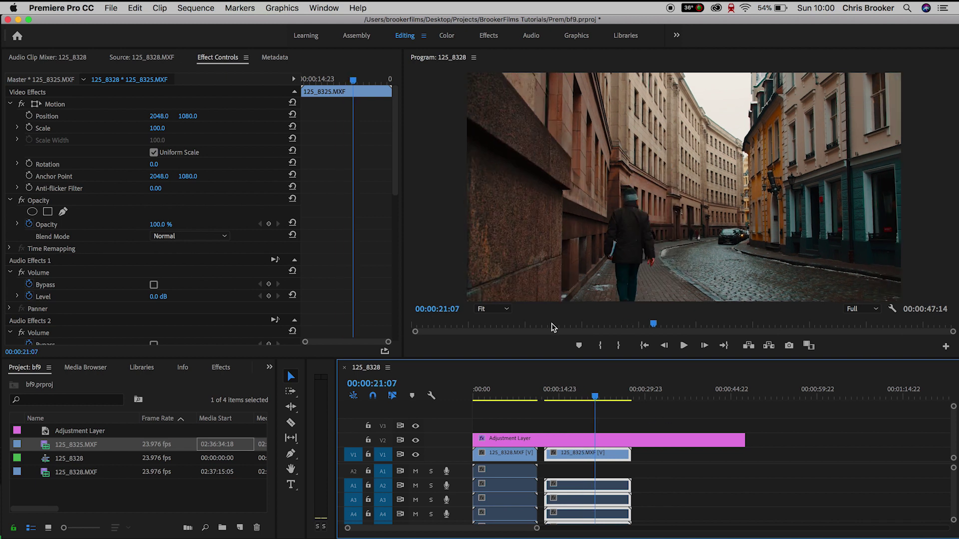
drag(621, 358, 621, 398)
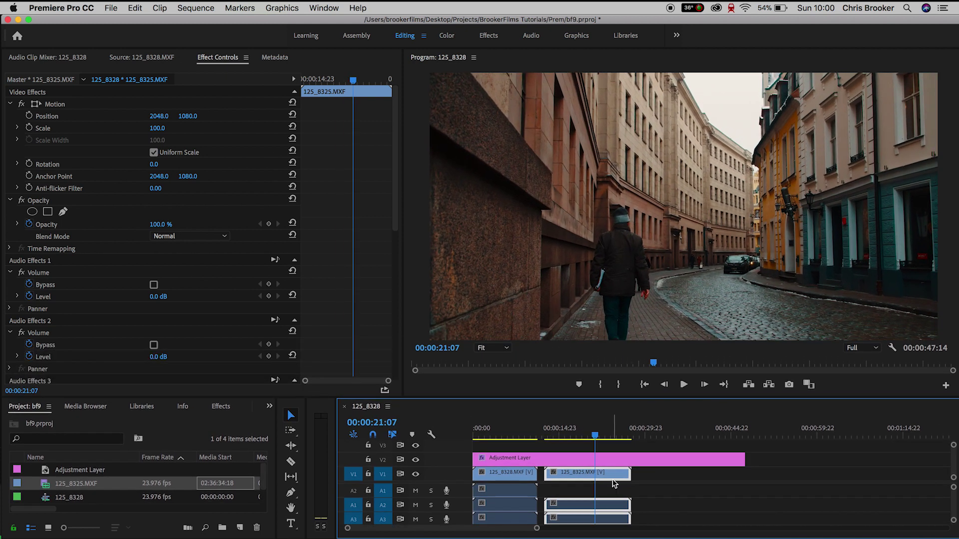
click(219, 407)
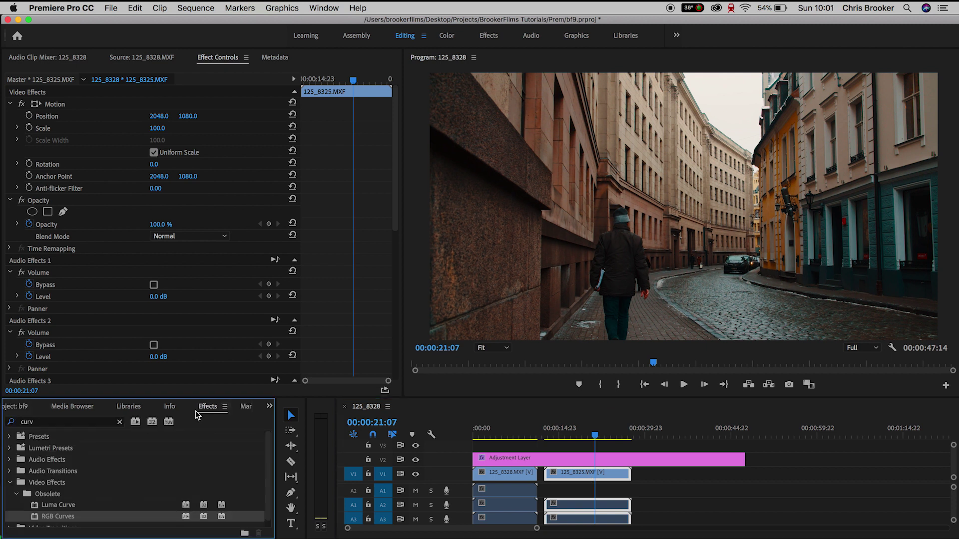
Step: Apply Levels to 125_8325 with white input 231 and gamma 106
click(64, 423)
text(lev)
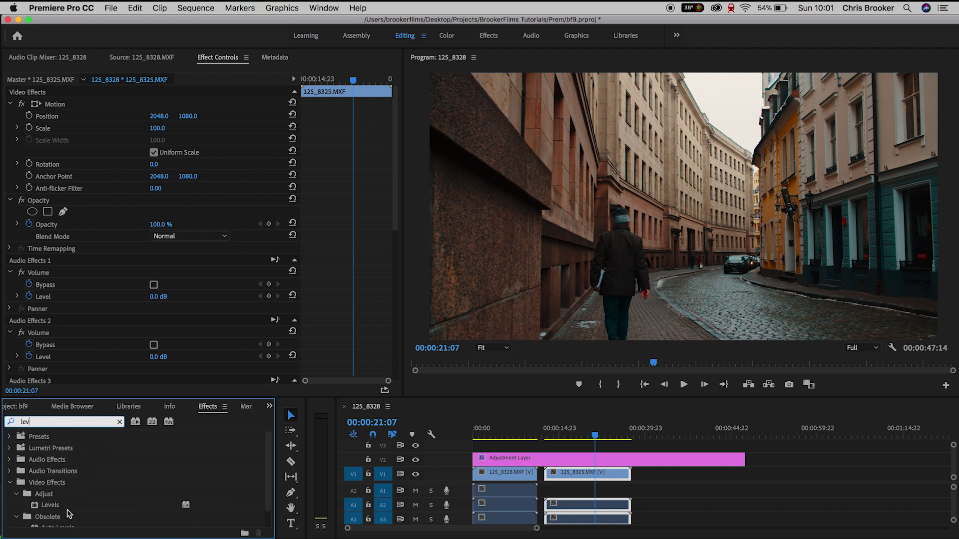
drag(52, 506, 588, 472)
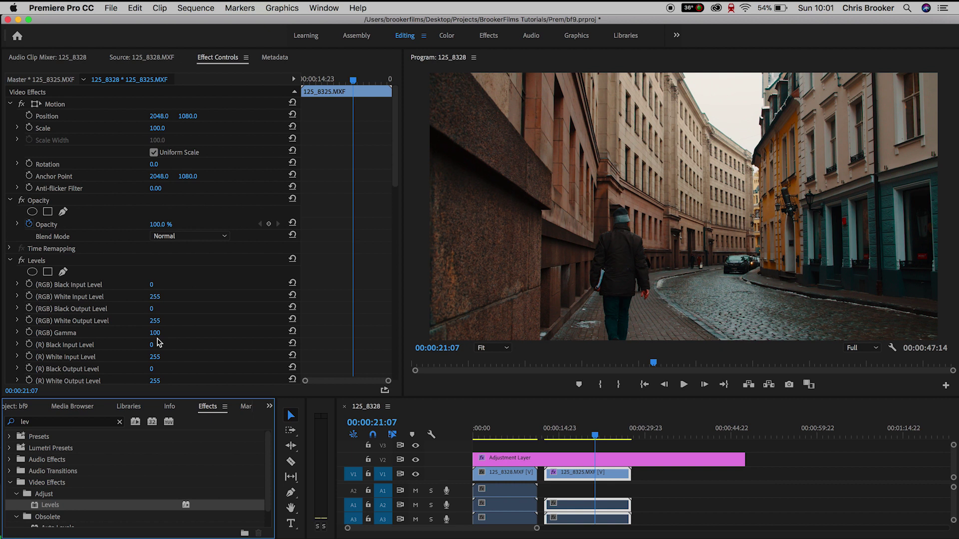
mouse_move(155, 297)
mouse_down()
mouse_move(138, 296)
mouse_move(160, 297)
mouse_up()
drag(155, 333, 159, 333)
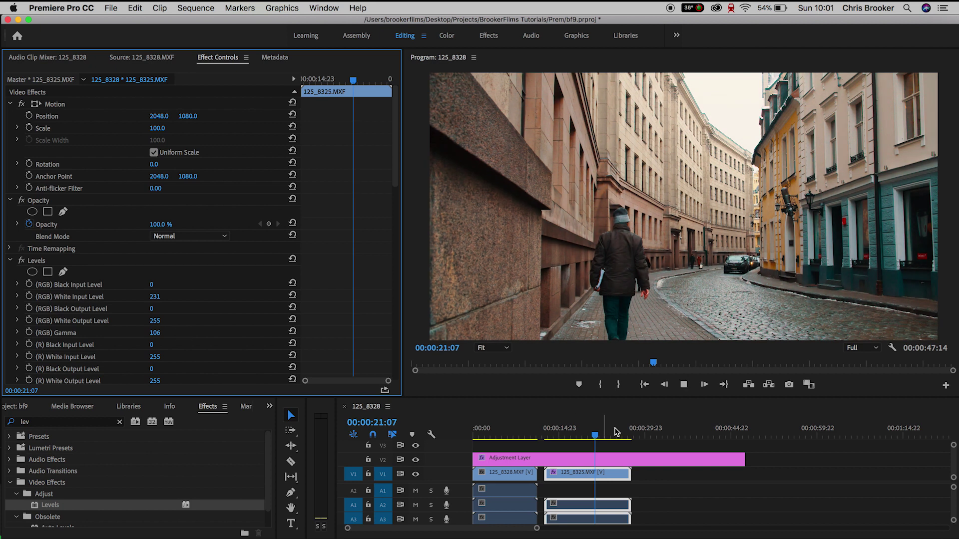
Step: Play the graded clip, toggling the V2 adjustment layer off and on to compare
key(space)
key(space)
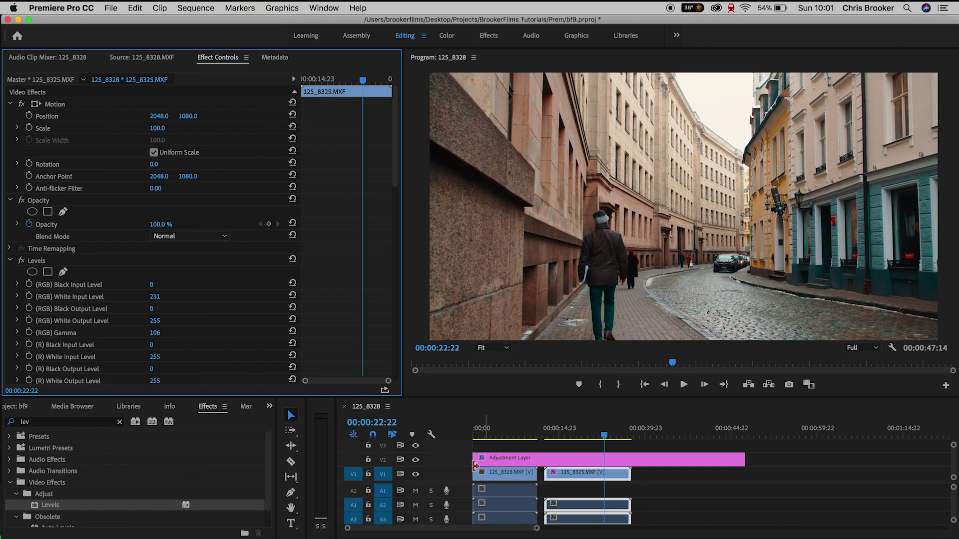
click(415, 460)
click(415, 460)
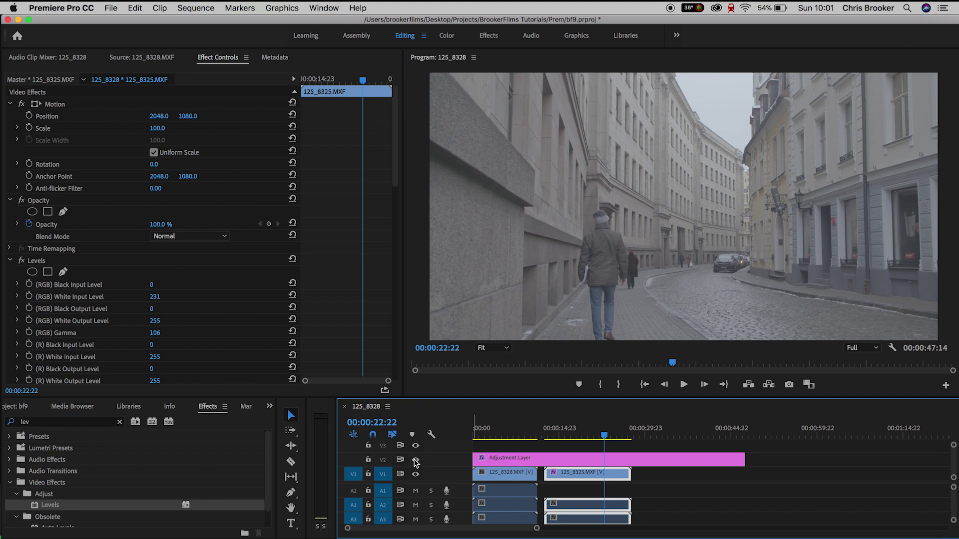
key(space)
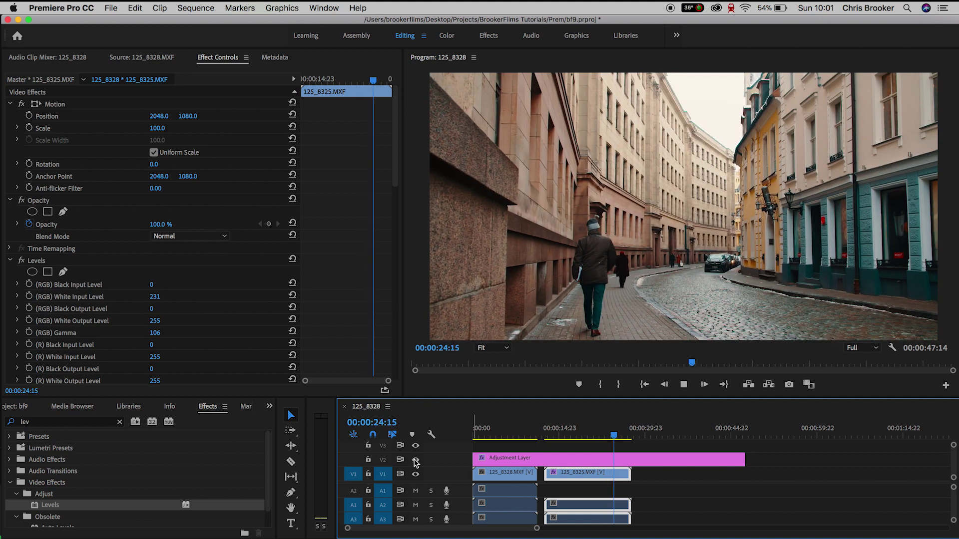
key(space)
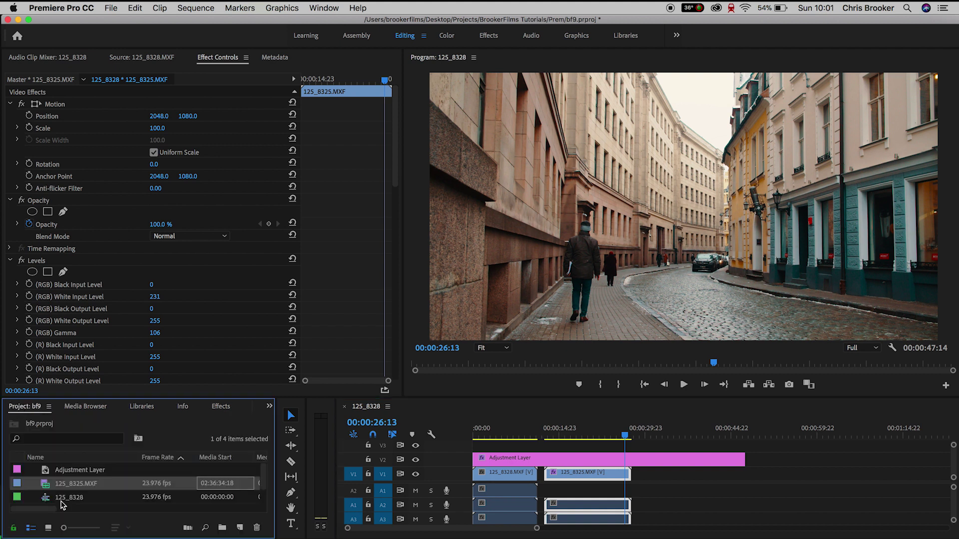
Step: Import 125_8313.MXF from the Clip folder into the project
click(60, 534)
scroll(395, 225, up, 5)
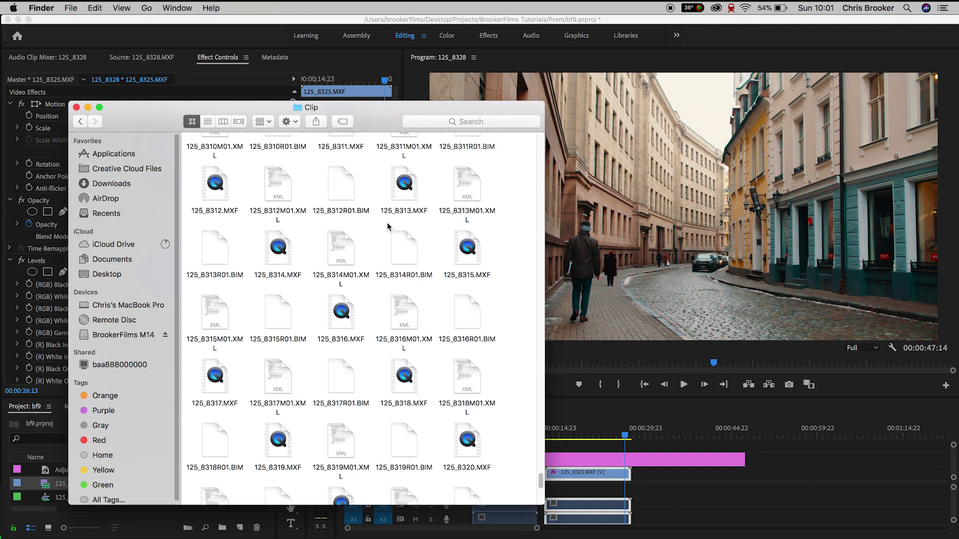
click(401, 231)
drag(401, 232, 42, 479)
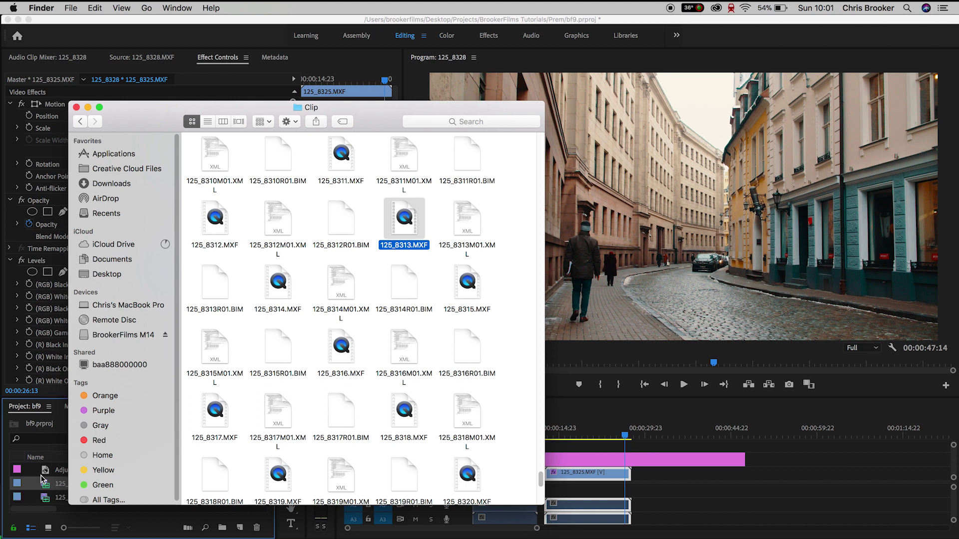
click(45, 478)
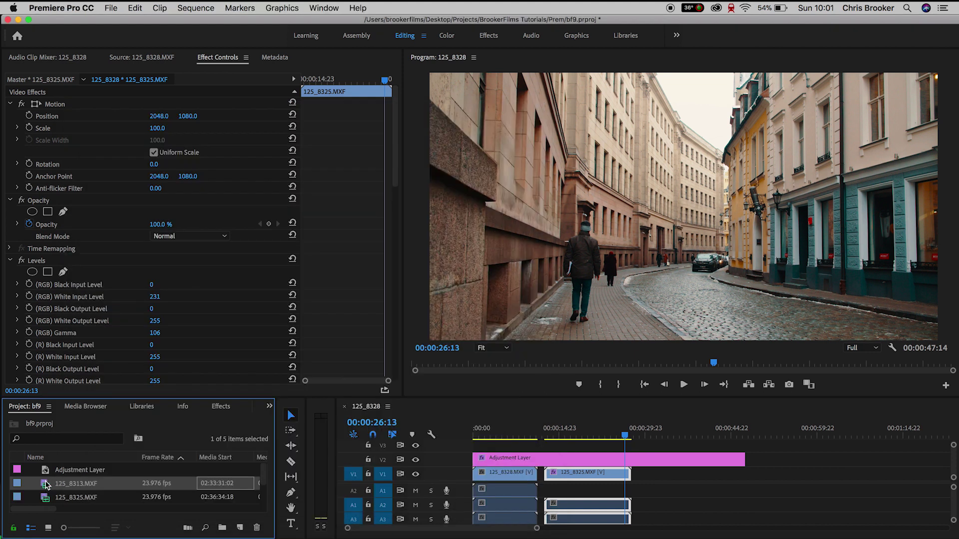
Step: Place 125_8313.MXF after 125_8325 on V1 and apply Levels with white input 216
drag(45, 485, 666, 436)
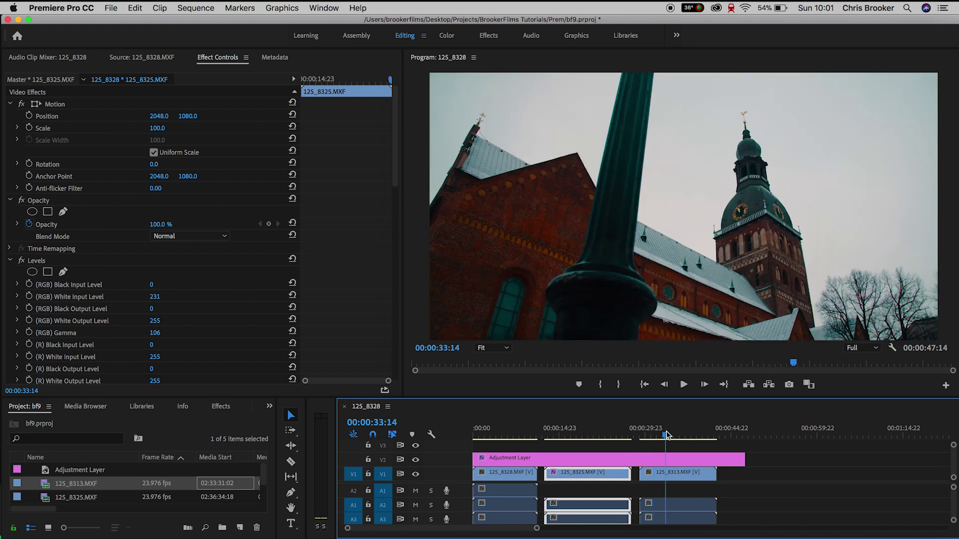
click(662, 476)
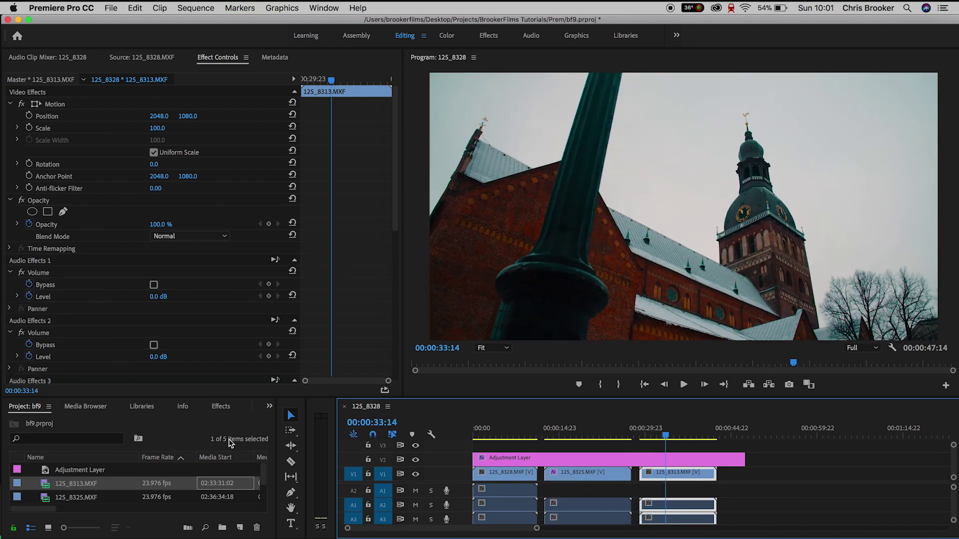
click(219, 408)
drag(43, 509, 692, 477)
drag(156, 299, 139, 299)
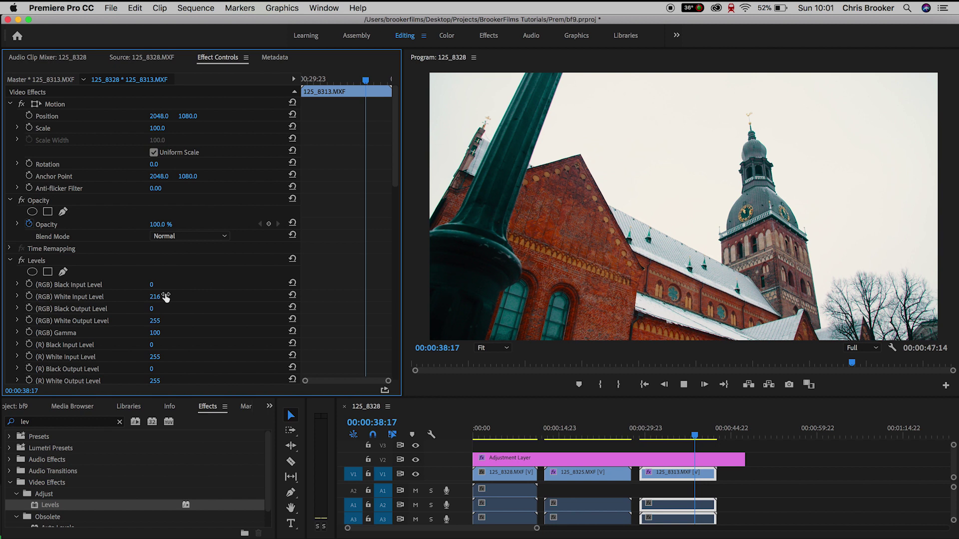
Step: Stop playback and move the playhead back to the first street shot
key(space)
click(547, 455)
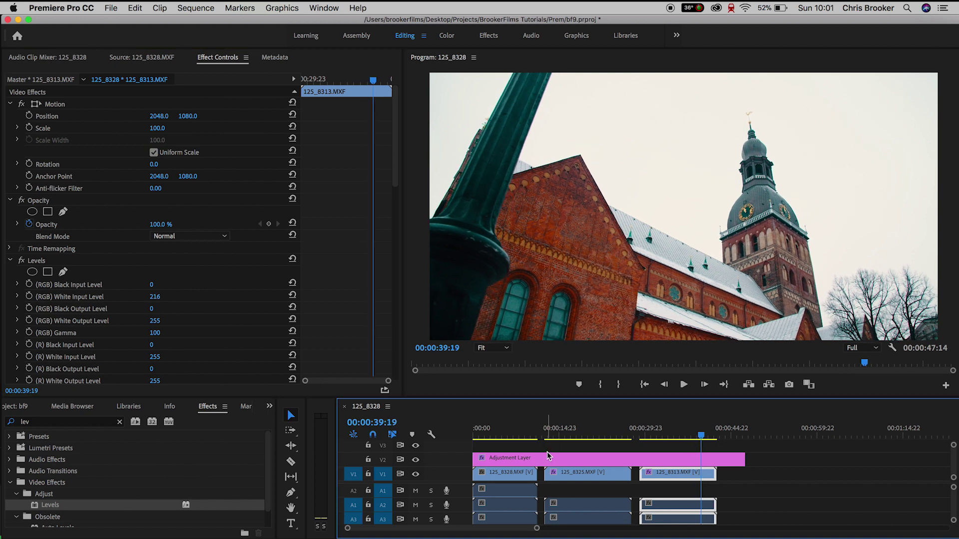
click(516, 431)
Step: Select the V2 adjustment layer to show its RGB Curves, Fast Color Corrector, Levels and Lumetri effects
click(507, 459)
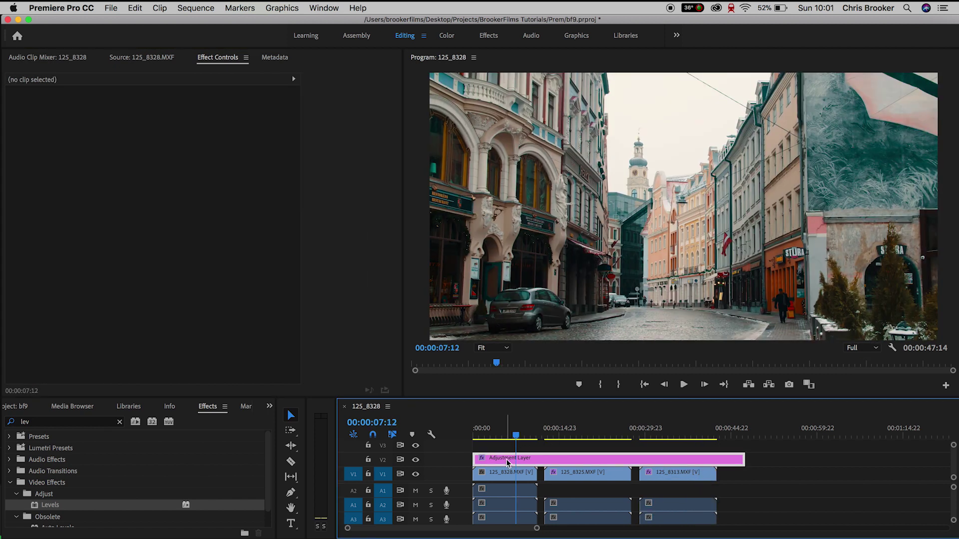